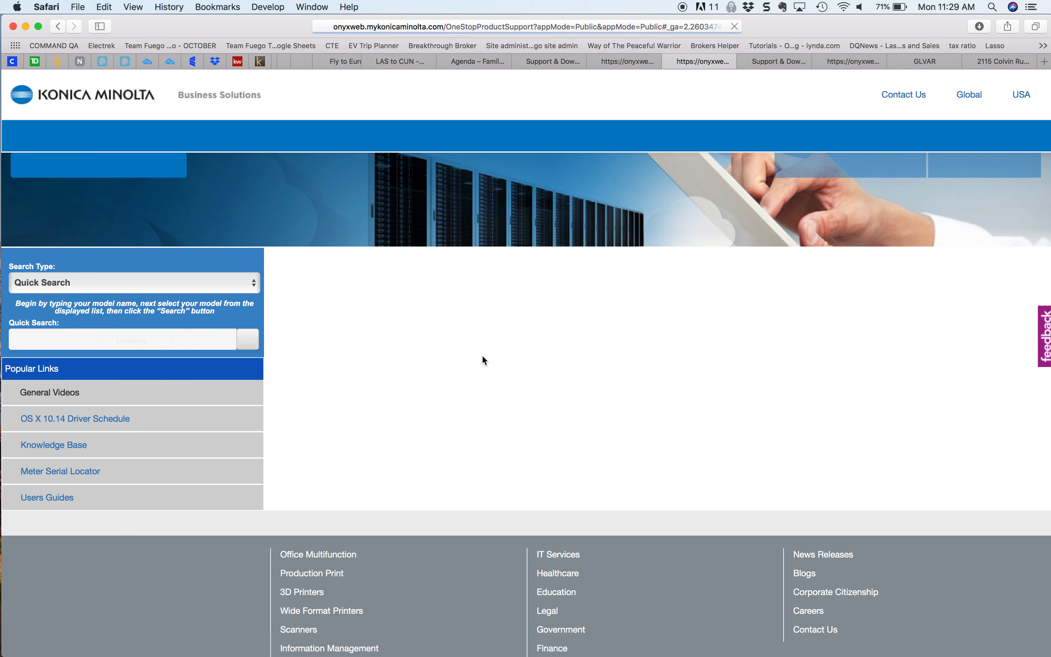
Step: Search the product support site for model c659 and select the bizhub C659
{"action": "left_click", "coordinate": [143, 342]}
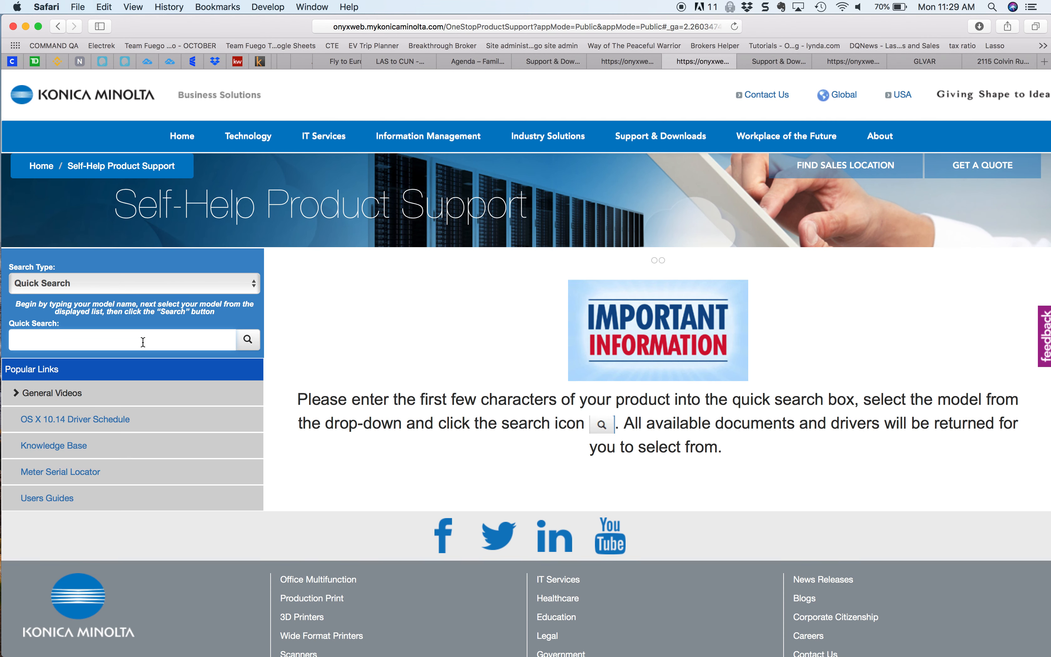
{"action": "type", "text": "c6"}
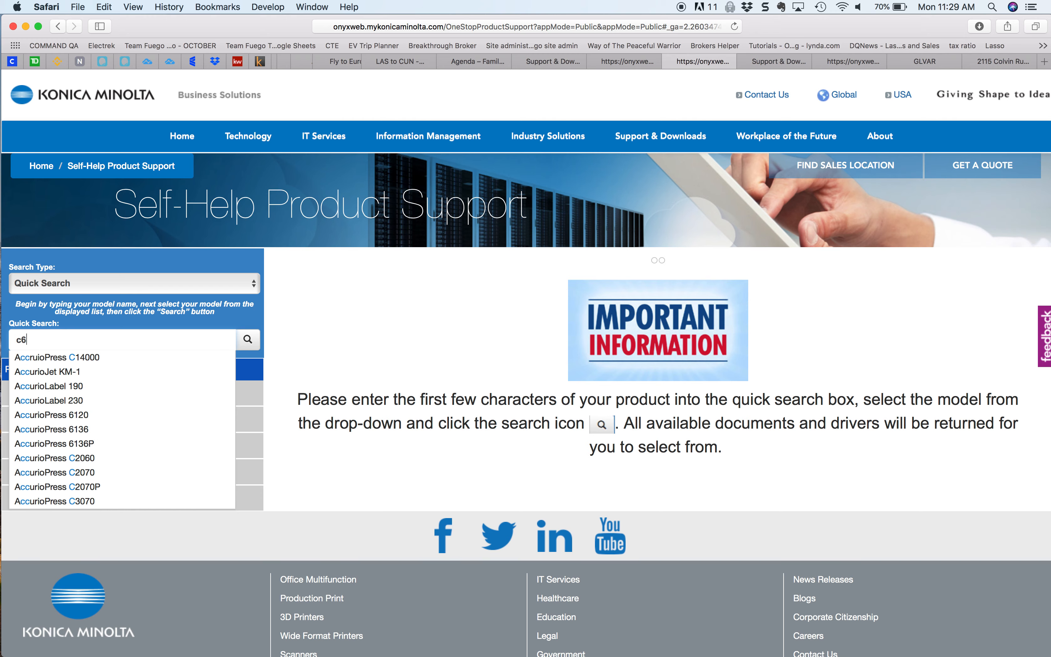
{"action": "type", "text": "59"}
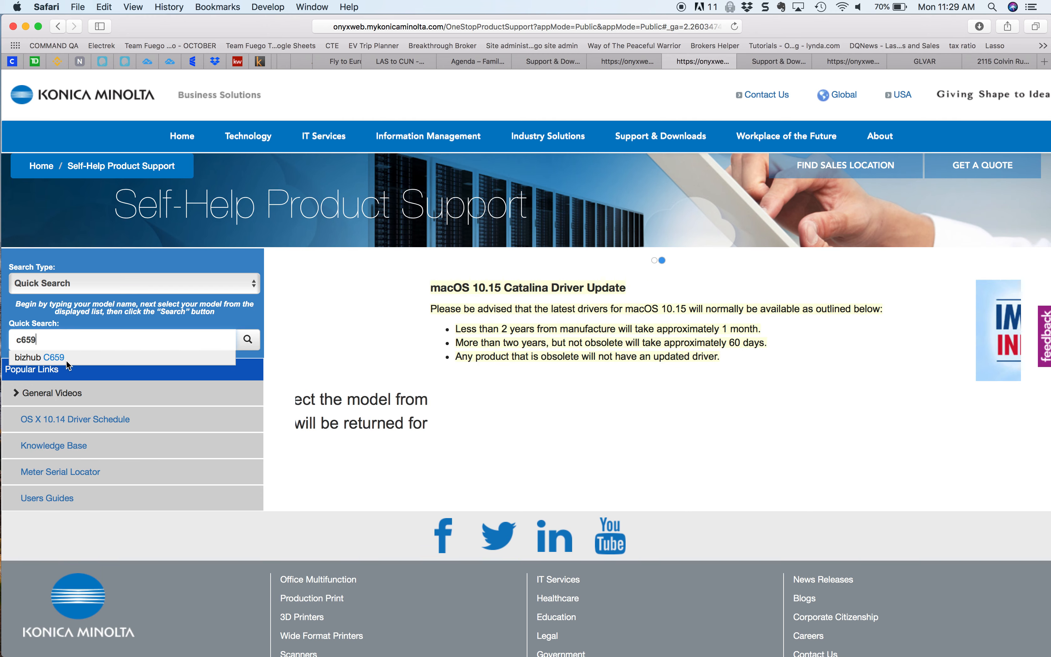
{"action": "left_click", "coordinate": [64, 358]}
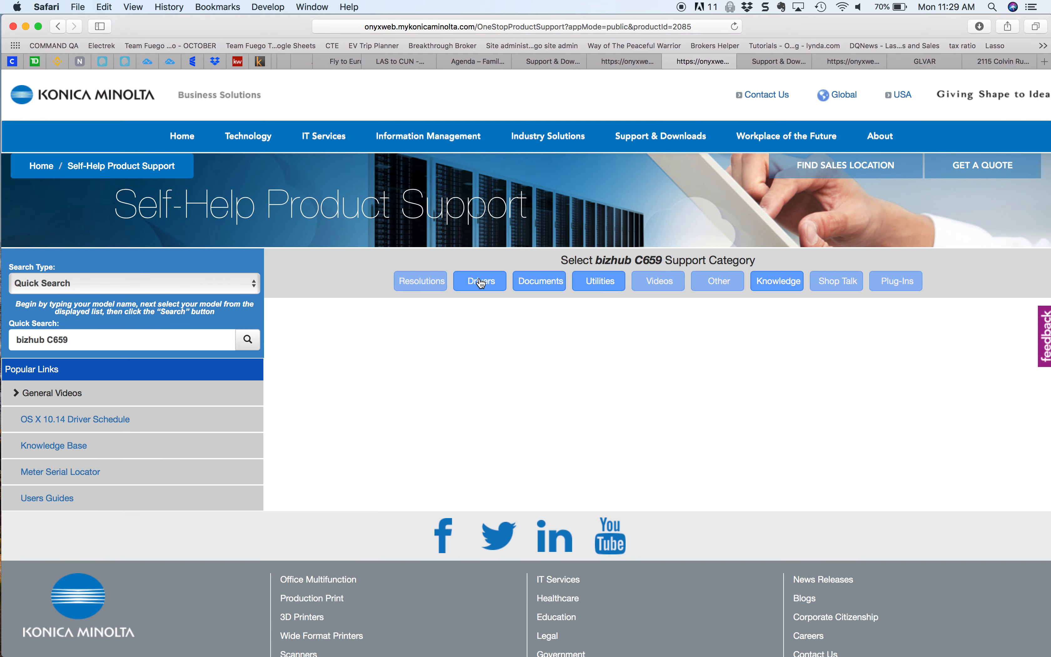
Step: Among the bizhub C659 drivers for Mac OS 10.15.x, download C759 C658_C368_C287_C3851_Series_v11.5.1_Letter.zip
{"action": "left_click", "coordinate": [481, 282]}
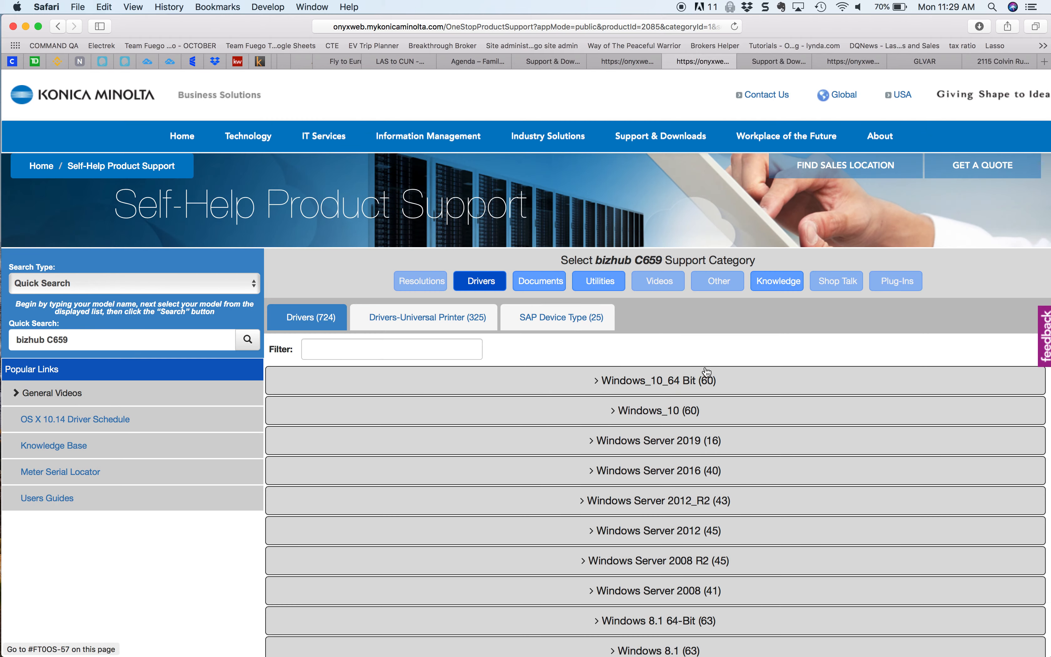
{"action": "scroll", "coordinate": [660, 417], "scroll_direction": "down", "scroll_amount": 10}
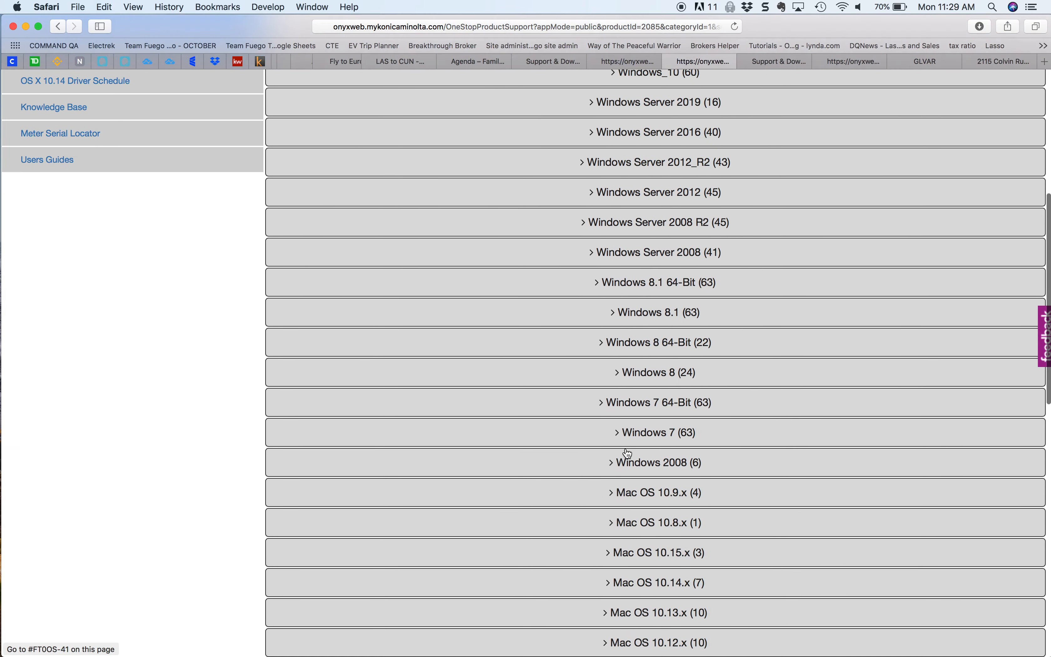
{"action": "scroll", "coordinate": [627, 453], "scroll_direction": "down", "scroll_amount": 3}
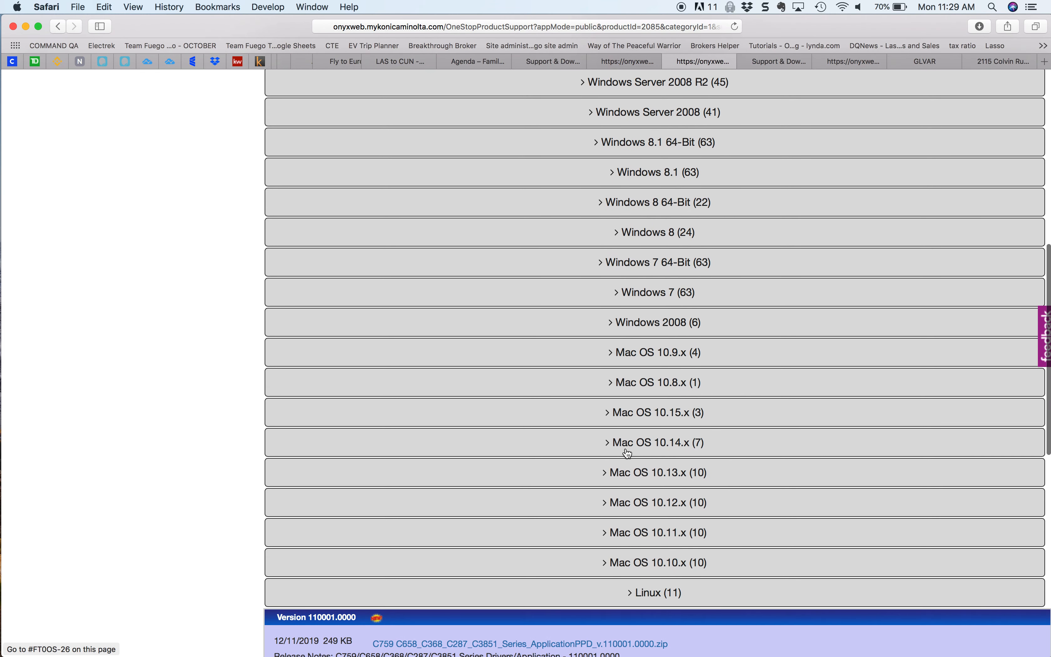
{"action": "left_click", "coordinate": [676, 416]}
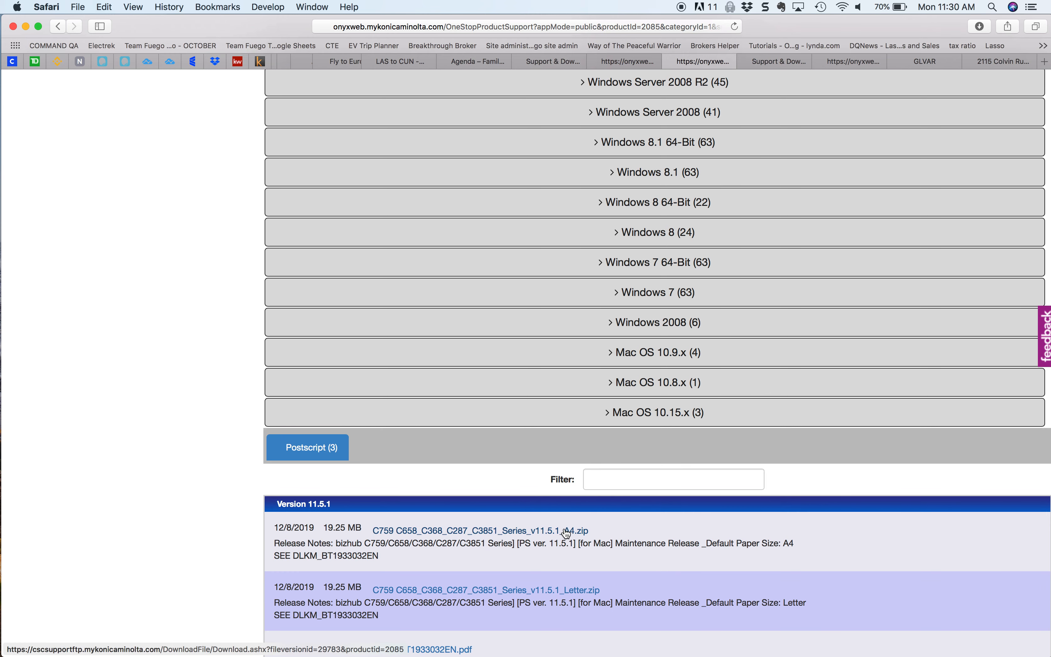
{"action": "left_click", "coordinate": [476, 591]}
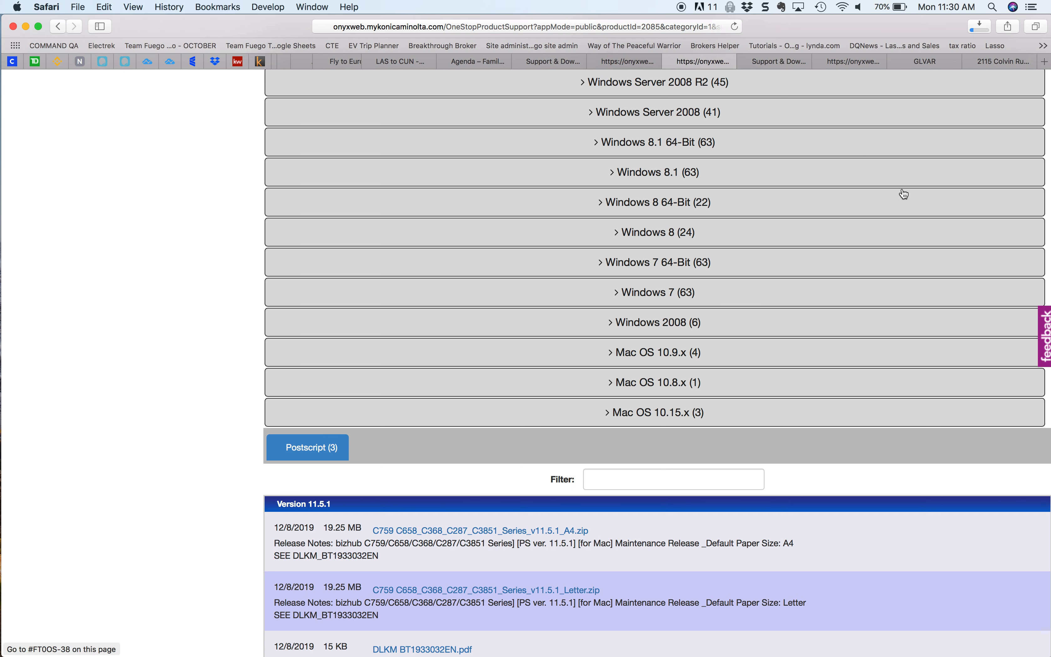
Step: Launch the downloaded C759_C658_C368_C287_C3851_109.pkg installer, proceed to the license agreement and decline its terms
{"action": "left_click", "coordinate": [982, 26]}
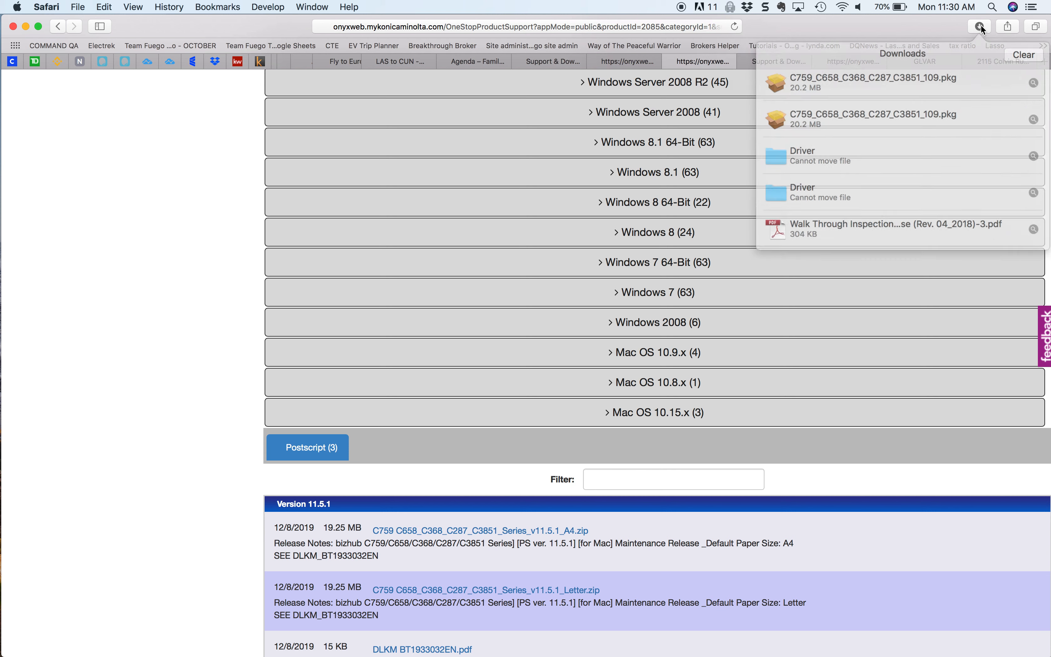
{"action": "left_click", "coordinate": [922, 78]}
{"action": "left_click", "coordinate": [921, 77]}
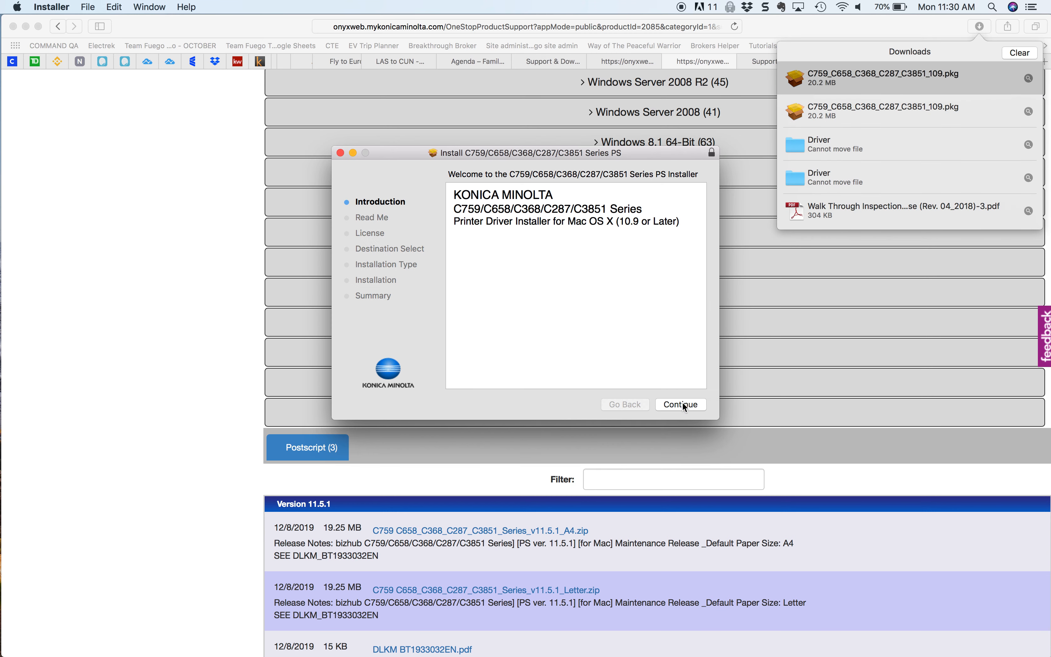
{"action": "left_click", "coordinate": [682, 405]}
{"action": "left_click", "coordinate": [682, 402]}
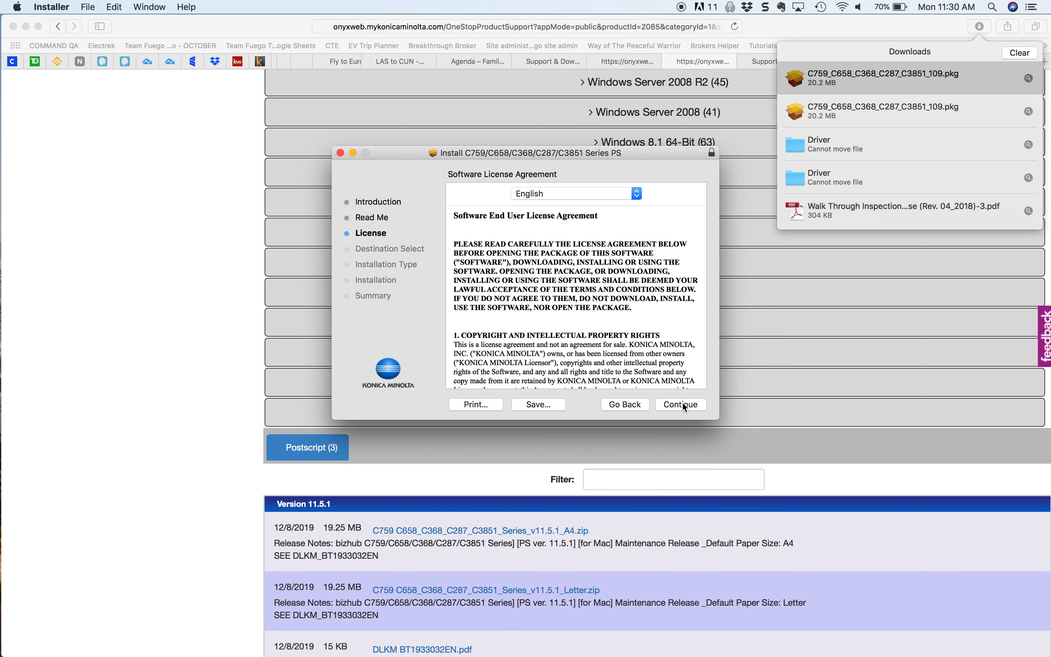
{"action": "left_click", "coordinate": [682, 403]}
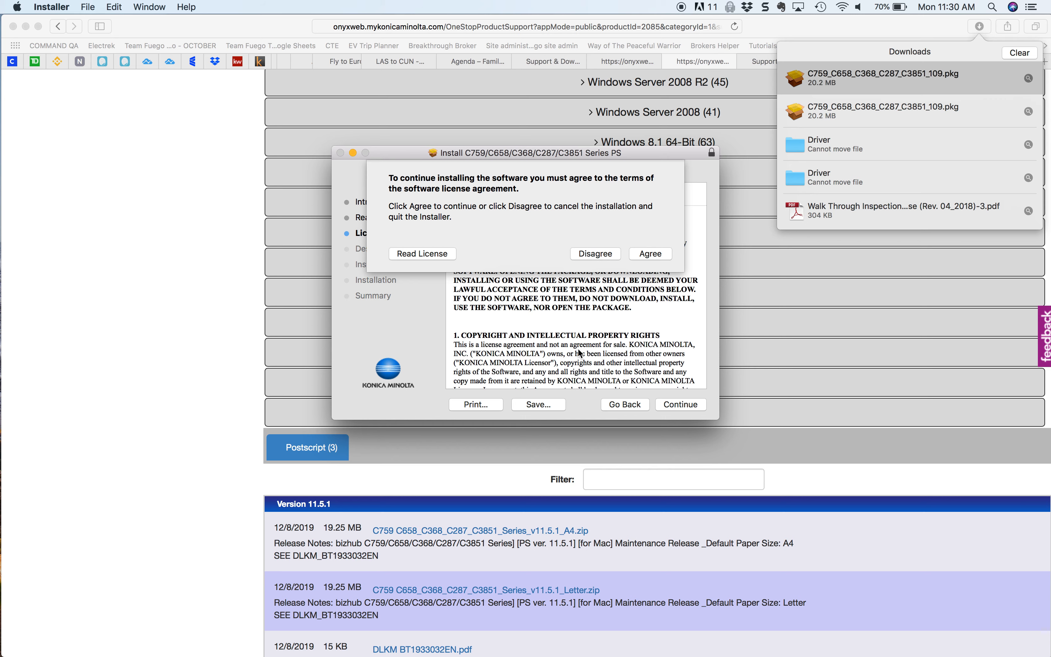
{"action": "left_click", "coordinate": [597, 253]}
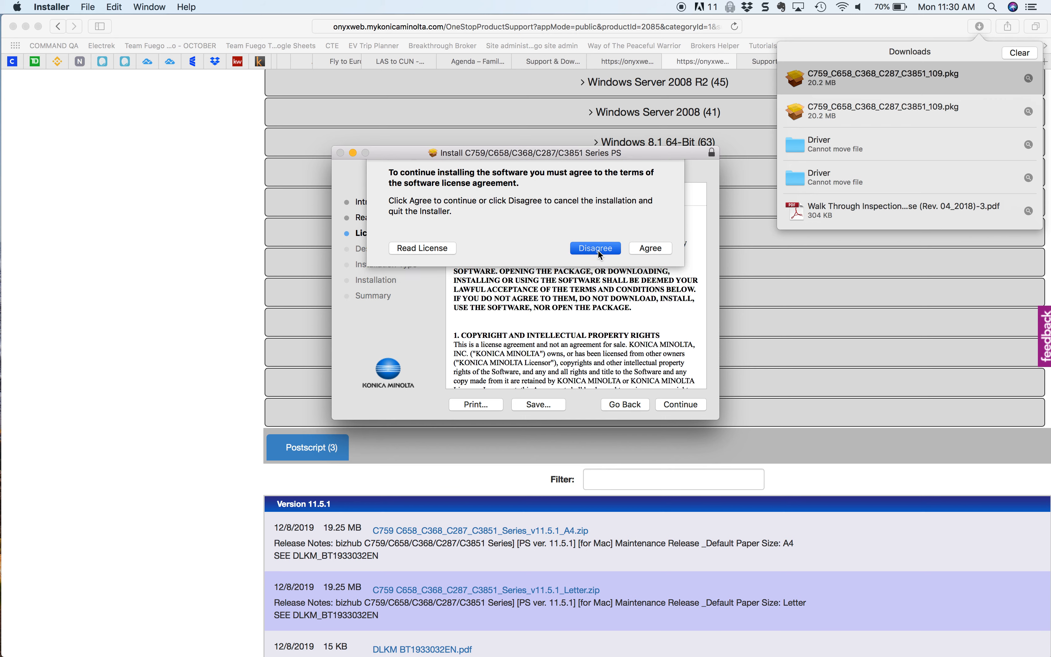
{"action": "mouse_move", "coordinate": [239, 24]}
{"action": "left_mouse_down"}
{"action": "mouse_move", "coordinate": [317, 26]}
{"action": "mouse_move", "coordinate": [234, 21]}
{"action": "left_mouse_up"}
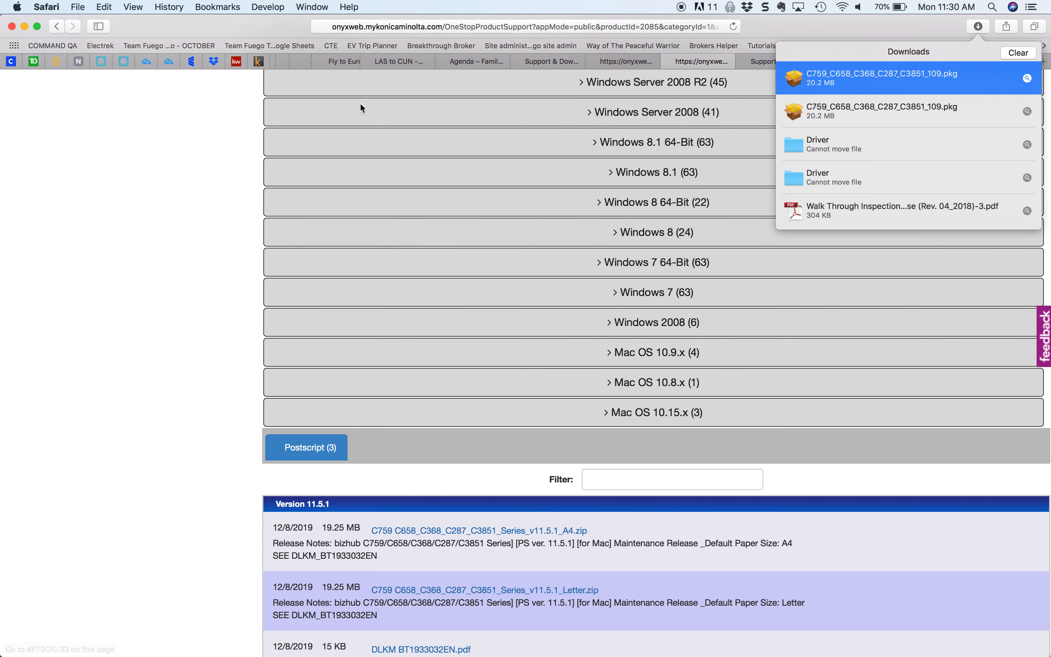
Step: Switch to System Preferences and start adding a new printer in Printers & Scanners
{"action": "left_click", "coordinate": [18, 7]}
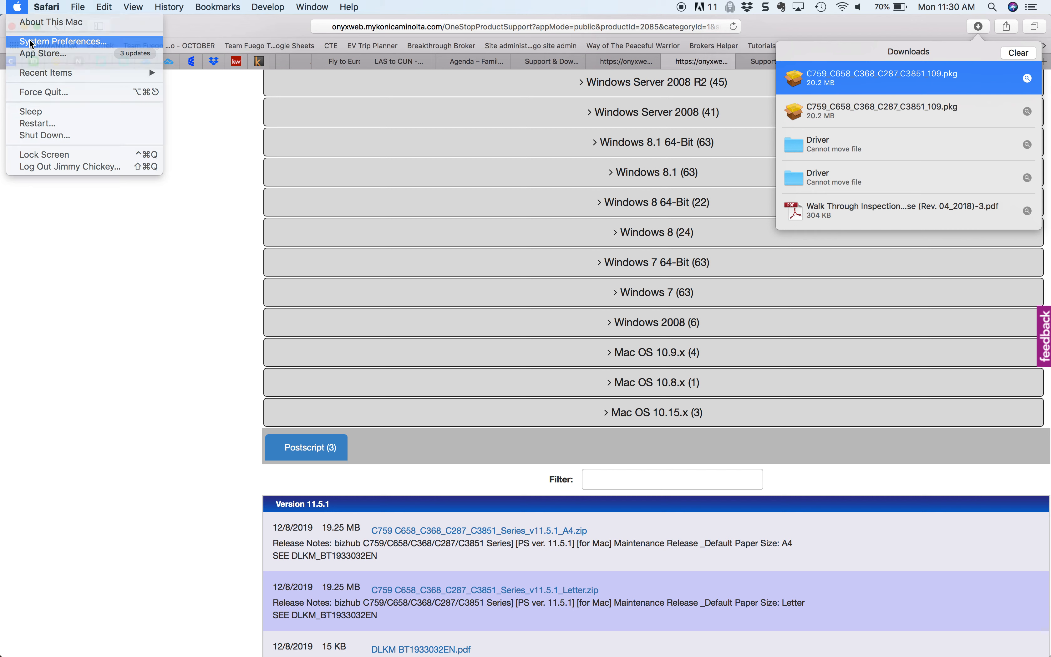
{"action": "left_click", "coordinate": [47, 41]}
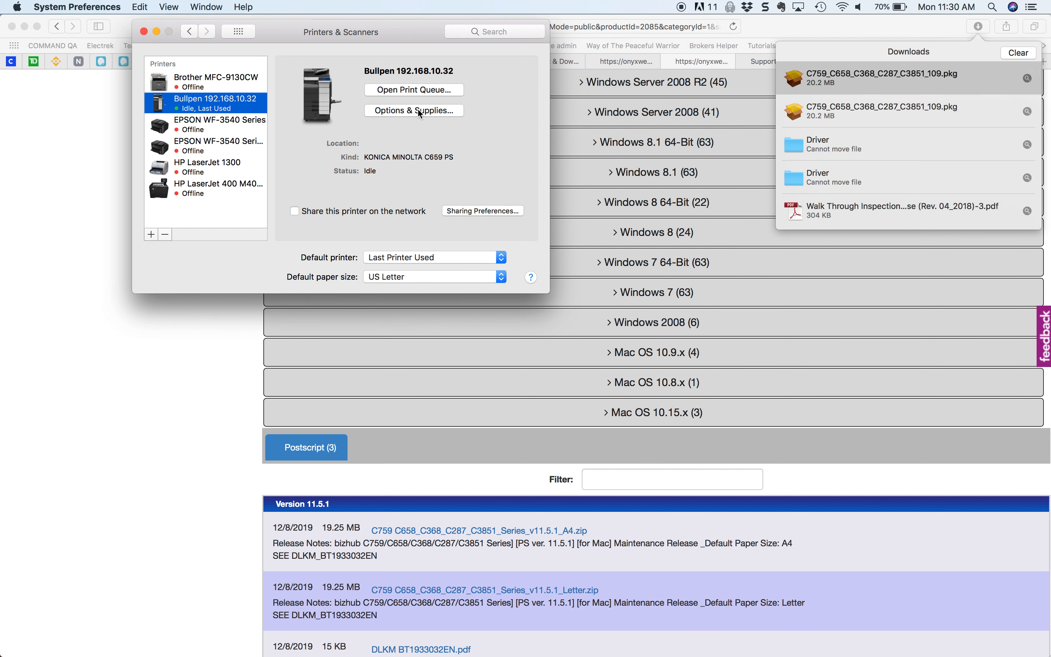
{"action": "left_click", "coordinate": [151, 234]}
{"action": "left_click", "coordinate": [159, 248]}
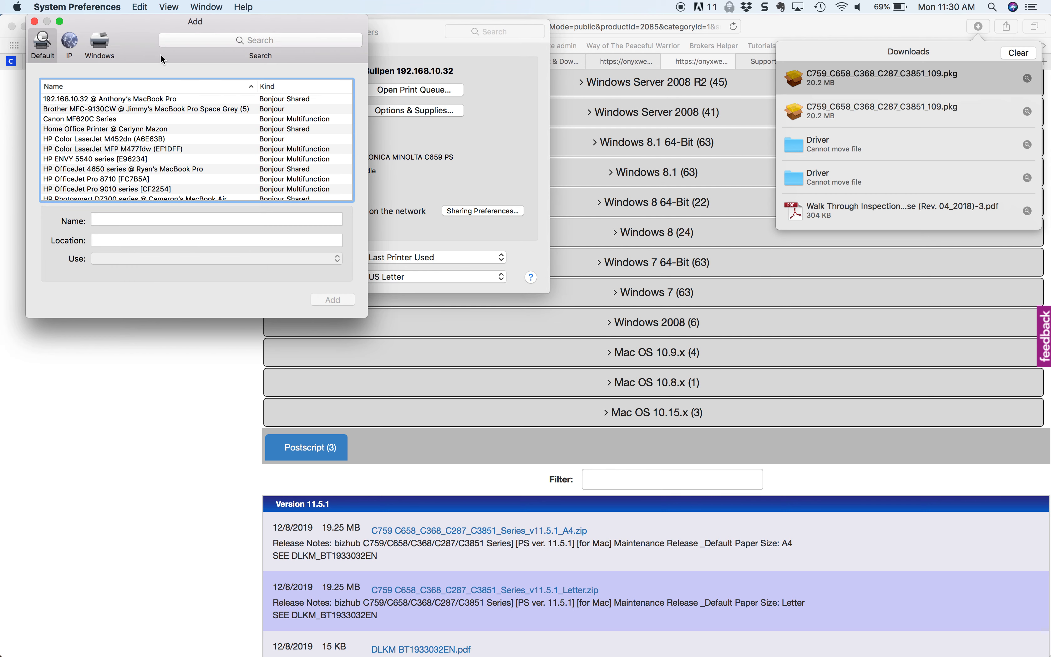
Step: Set up the new printer by IP with the address 192.168.10.32
{"action": "left_click", "coordinate": [69, 43]}
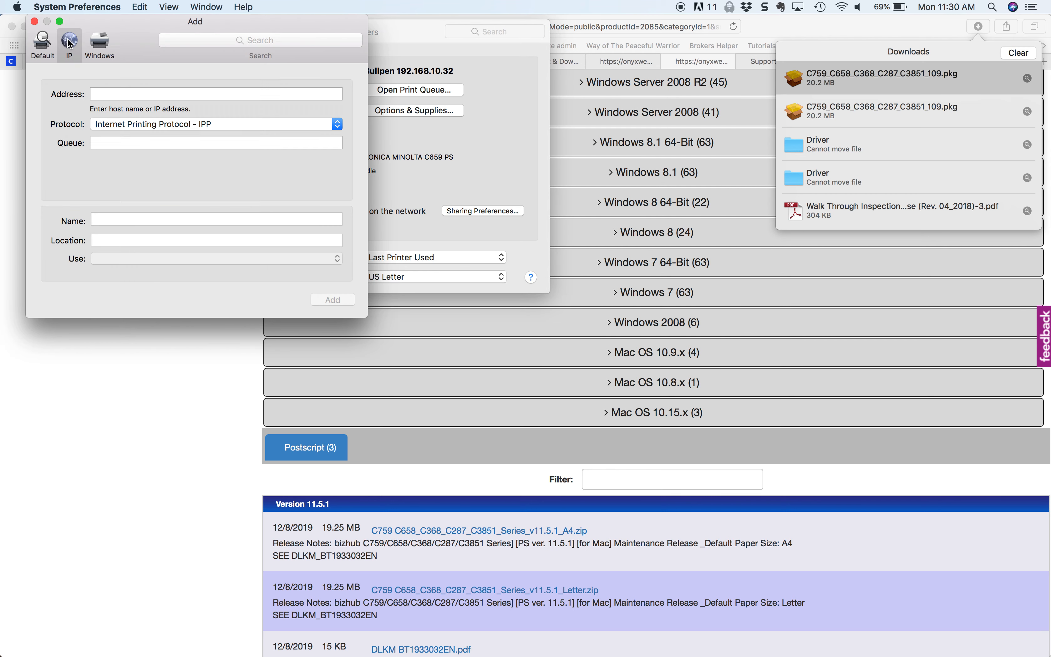
{"action": "left_click", "coordinate": [119, 94]}
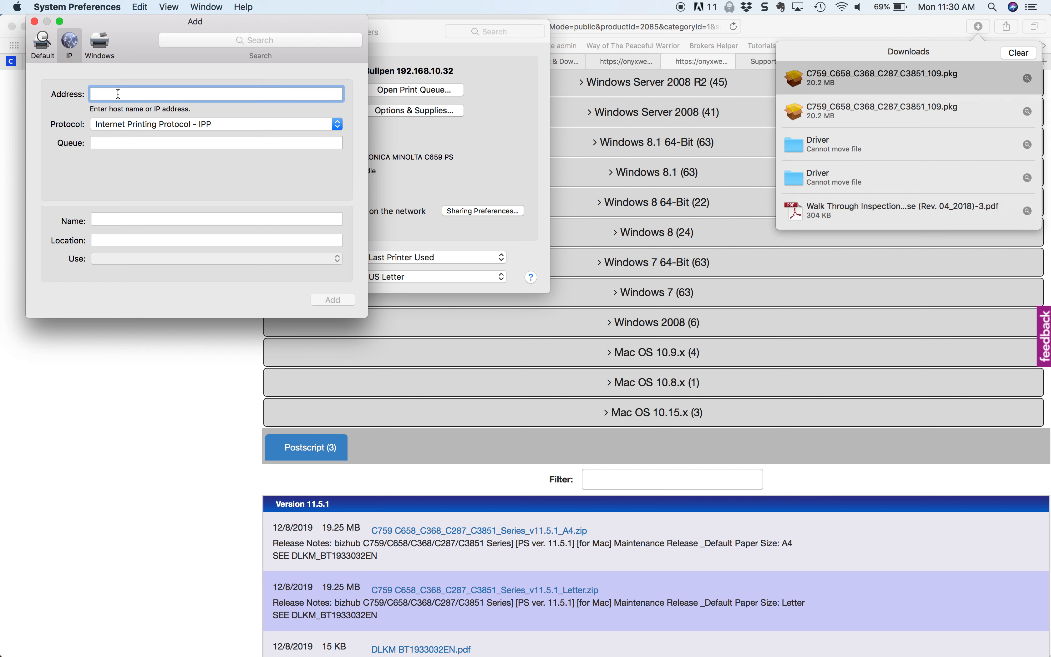
{"action": "type", "text": "192.168"}
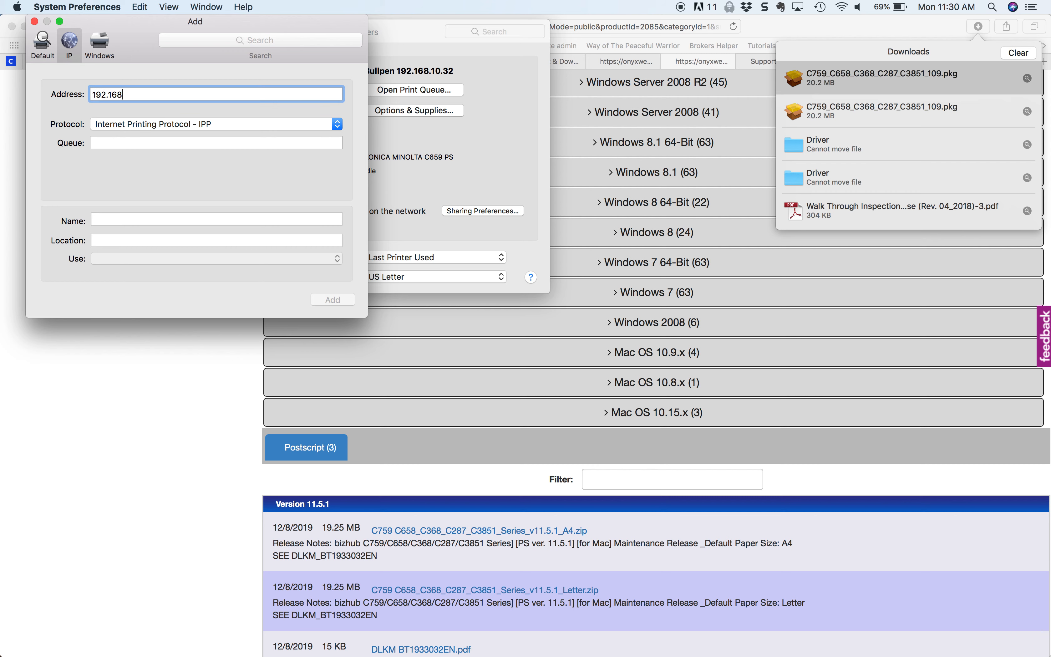
{"action": "type", "text": ".10.32"}
{"action": "left_click_drag", "start_coordinate": [154, 219], "coordinate": [48, 218]}
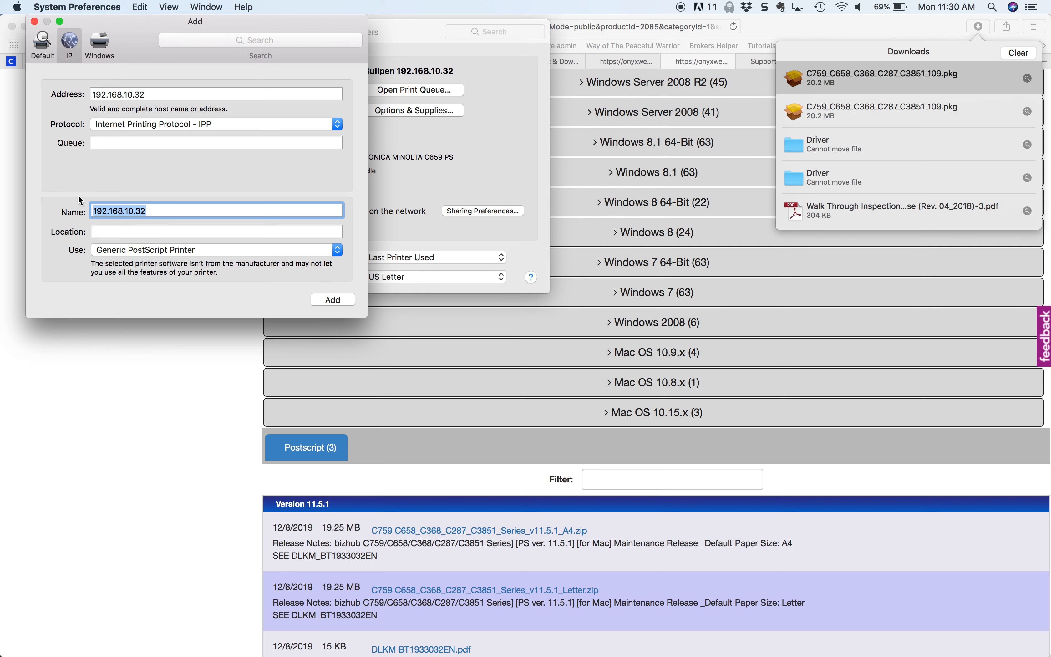
Step: Choose KONICA MINOLTA C659 PS as the printer software and close the setup without adding the printer
{"action": "left_click", "coordinate": [169, 253]}
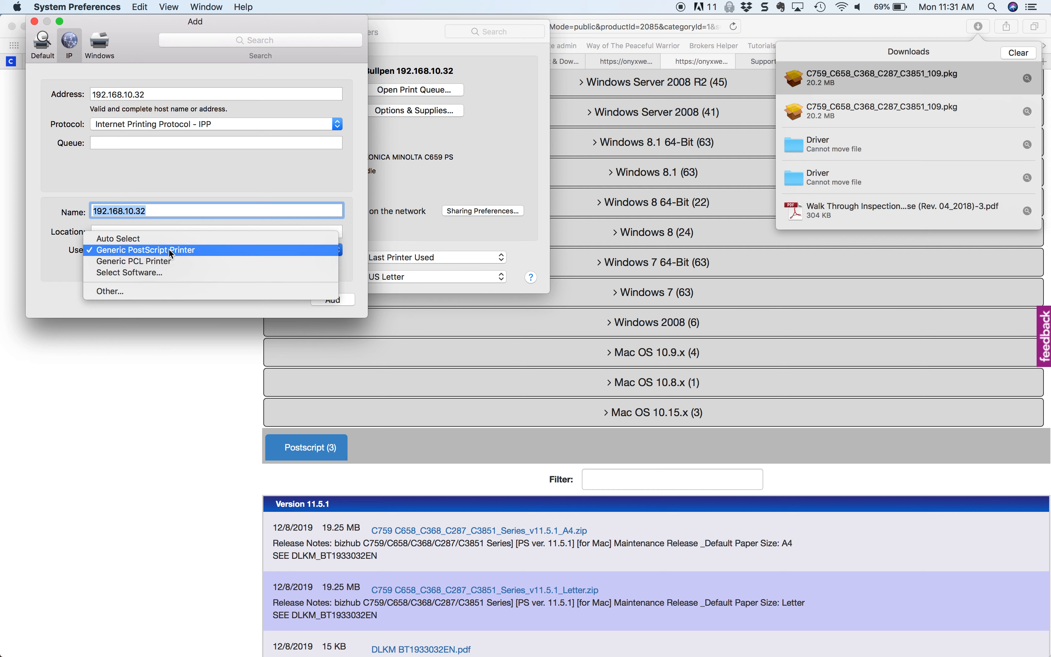
{"action": "left_click", "coordinate": [163, 271]}
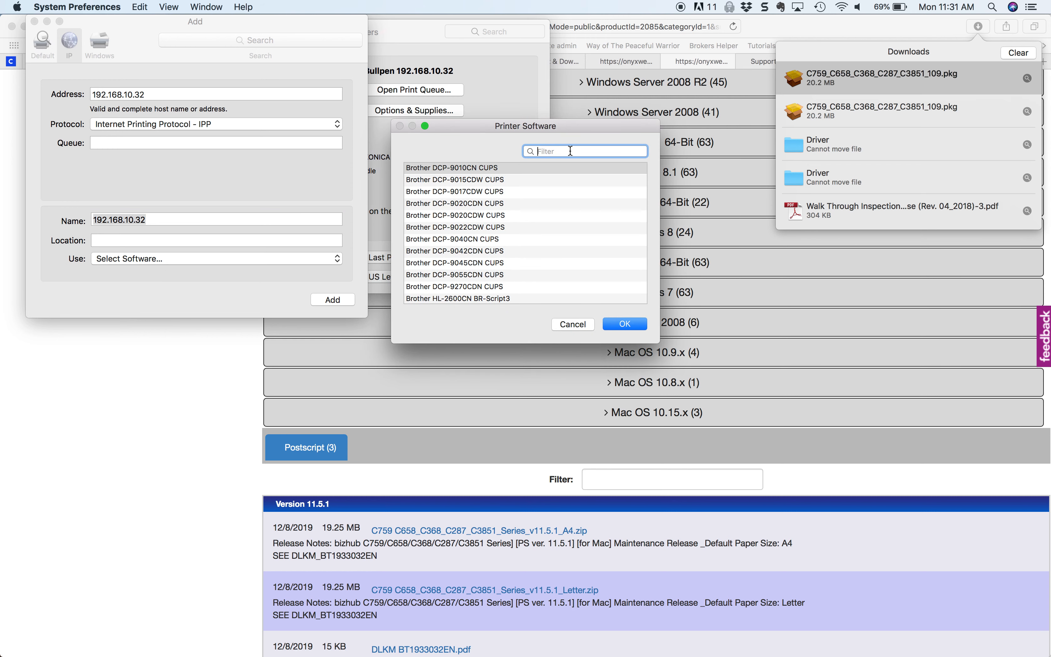
{"action": "type", "text": "c659"}
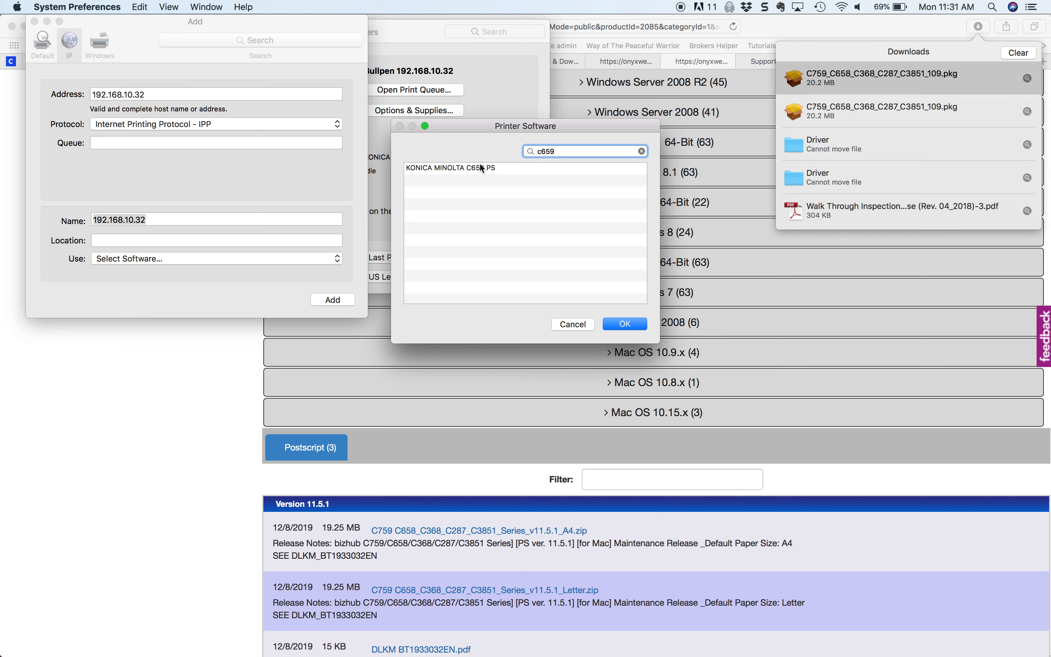
{"action": "left_click", "coordinate": [482, 169]}
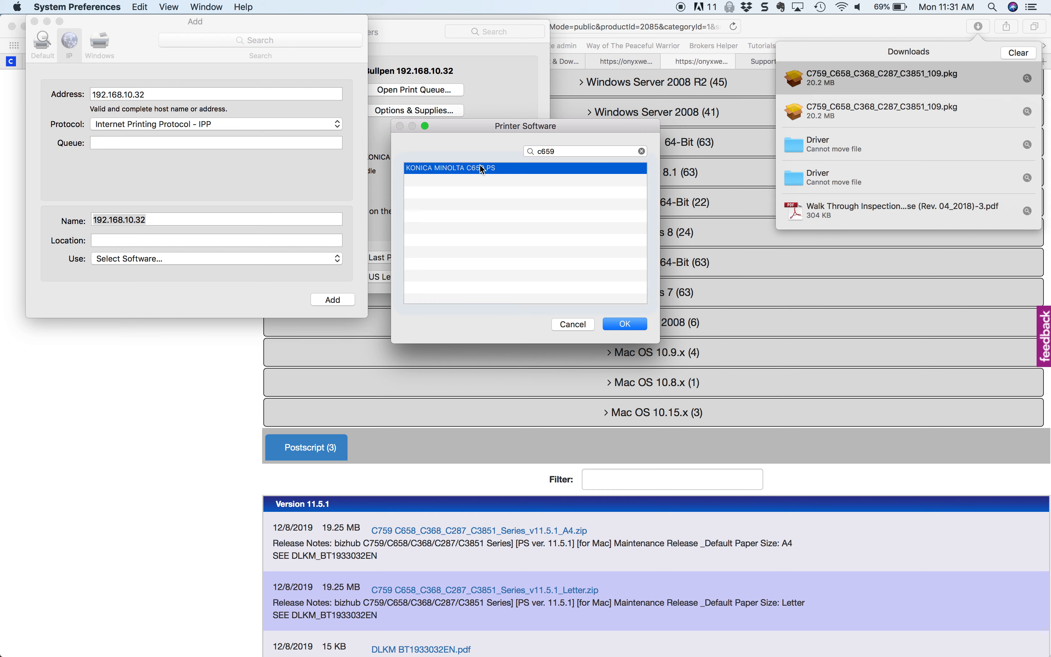
{"action": "left_click", "coordinate": [625, 324]}
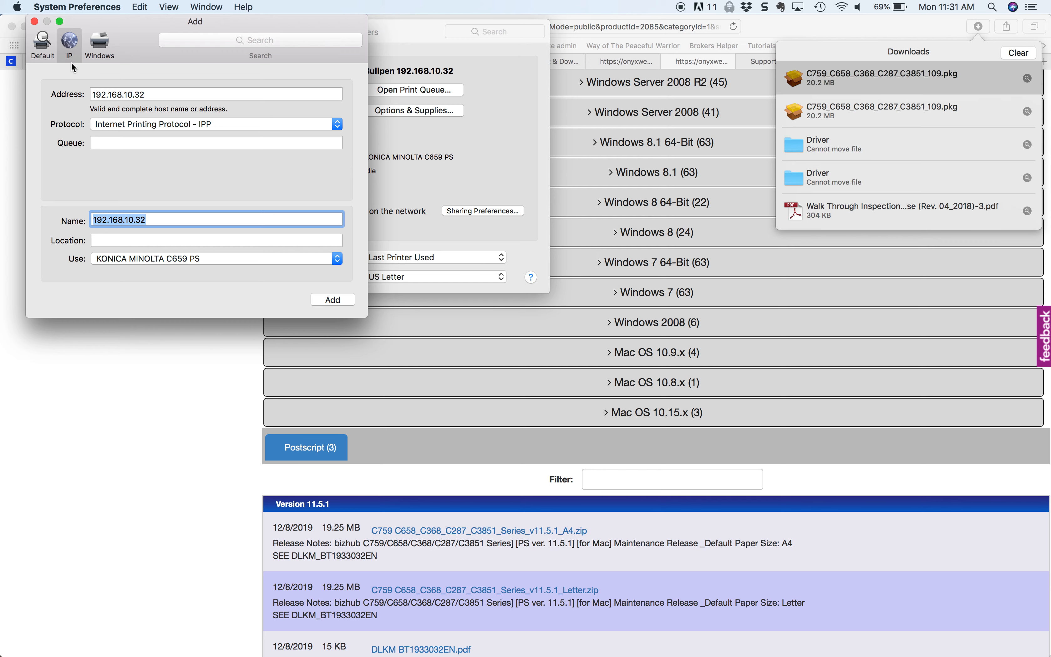
{"action": "left_click", "coordinate": [35, 22]}
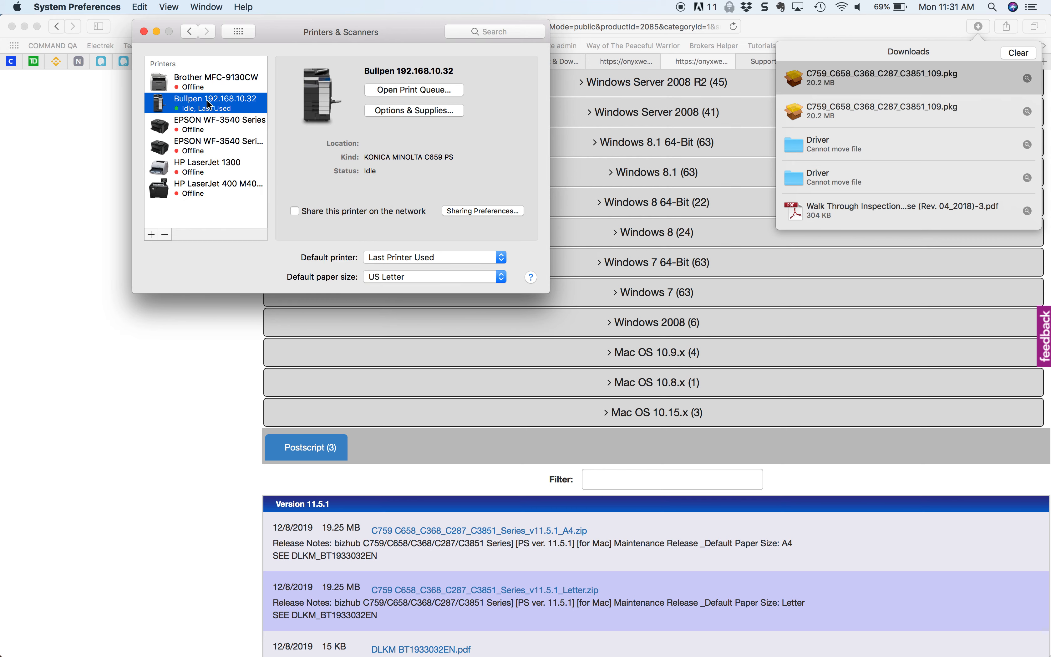
Step: Return to Safari, examine the option categories in the print settings for the Bullpen printer, and cancel printing
{"action": "left_click", "coordinate": [193, 311]}
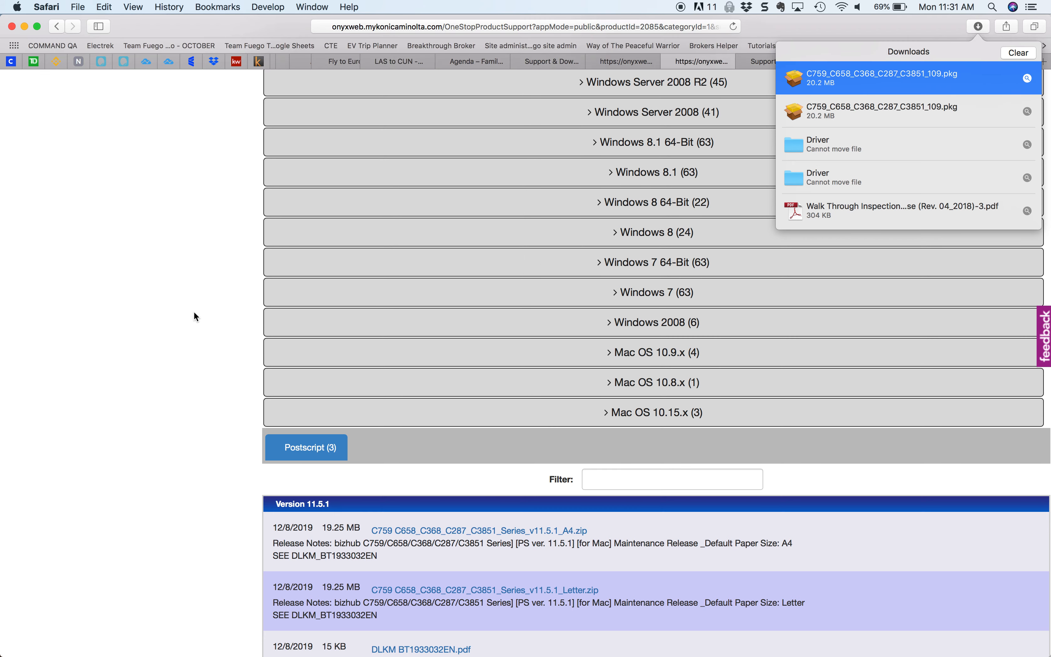
{"action": "left_click", "coordinate": [78, 8]}
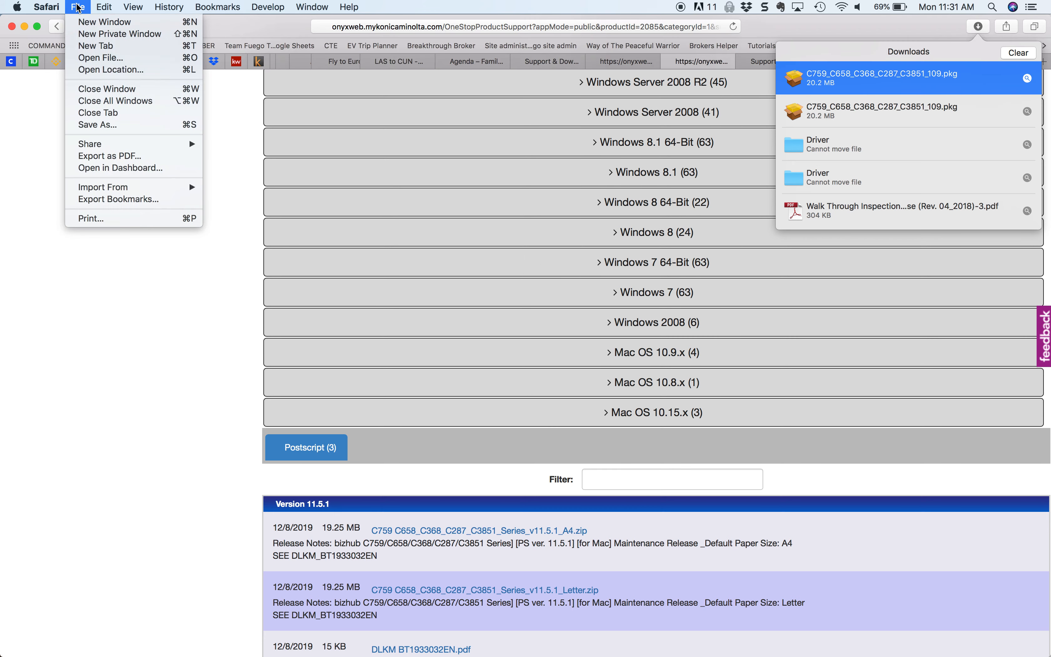
{"action": "left_click", "coordinate": [87, 219]}
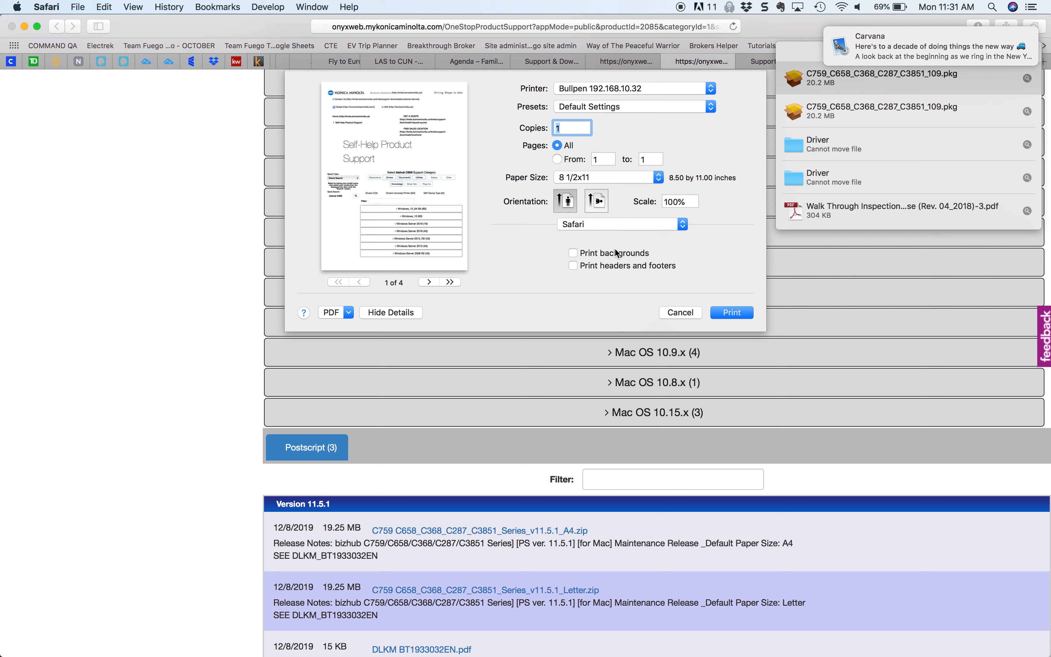
{"action": "left_click", "coordinate": [593, 223]}
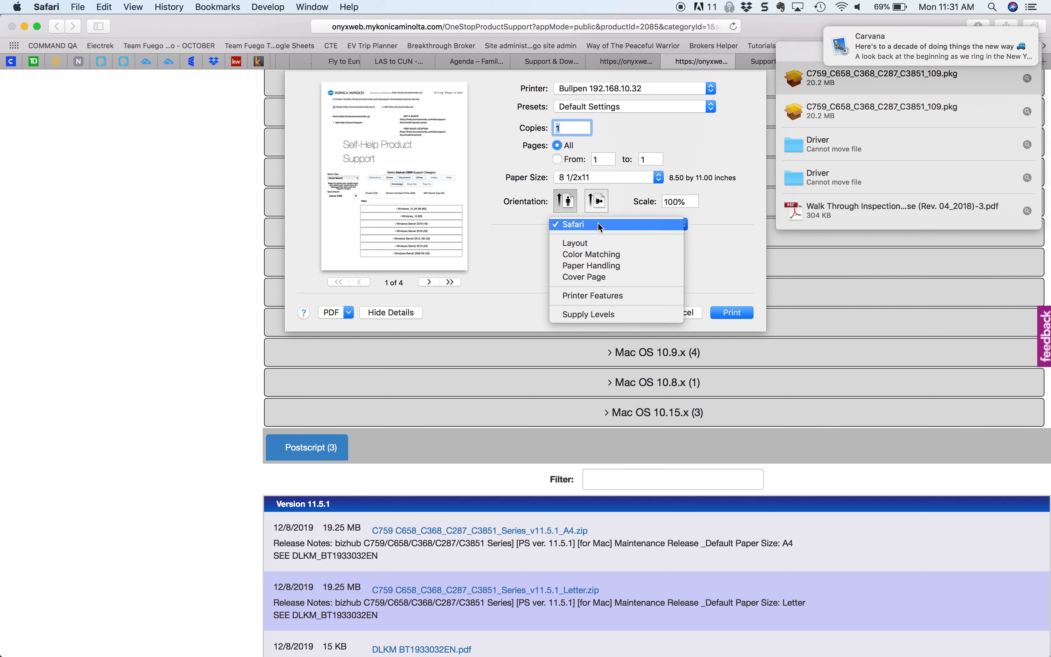
{"action": "left_click", "coordinate": [602, 295]}
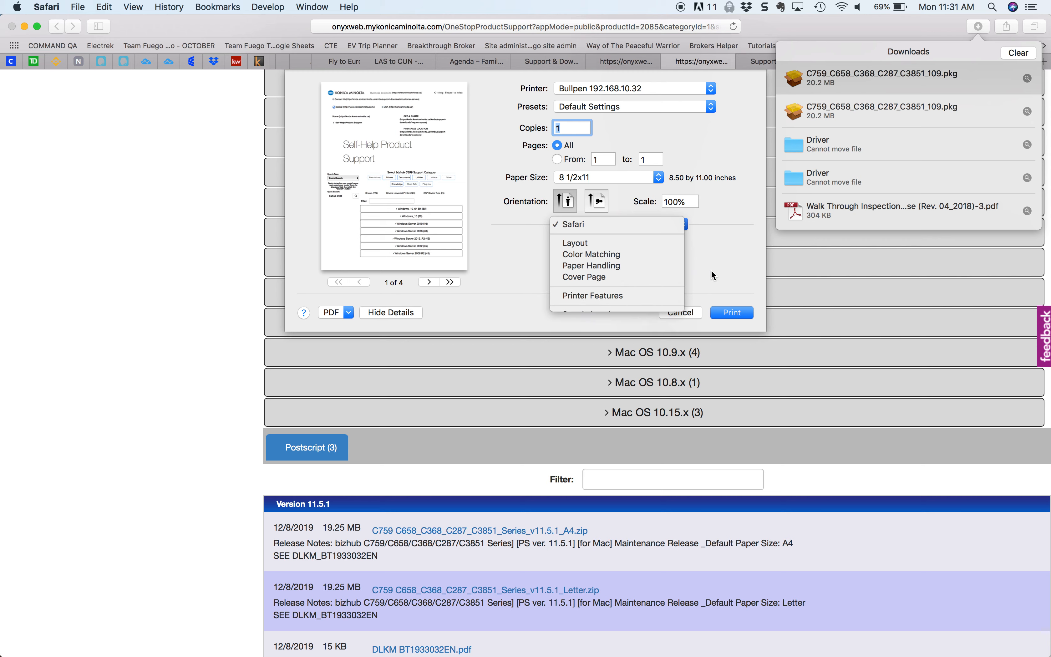
{"action": "left_click", "coordinate": [682, 313]}
Step: Switch to Acrobat and open the system printer settings for printing the walk-through inspection PDF
{"action": "mouse_move", "coordinate": [712, 656]}
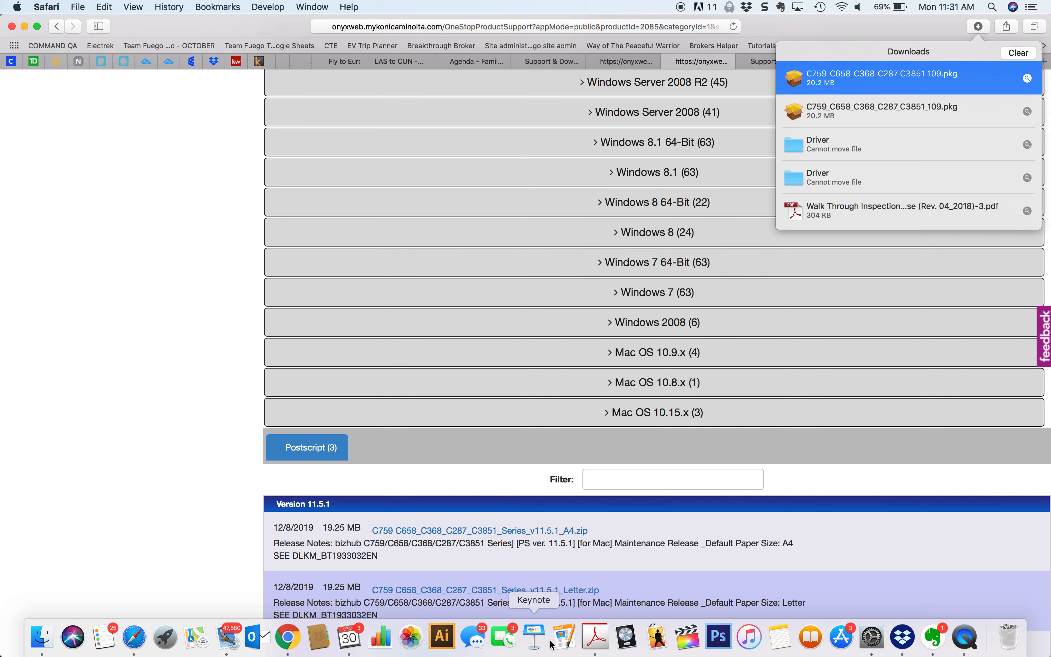
{"action": "left_click", "coordinate": [604, 646]}
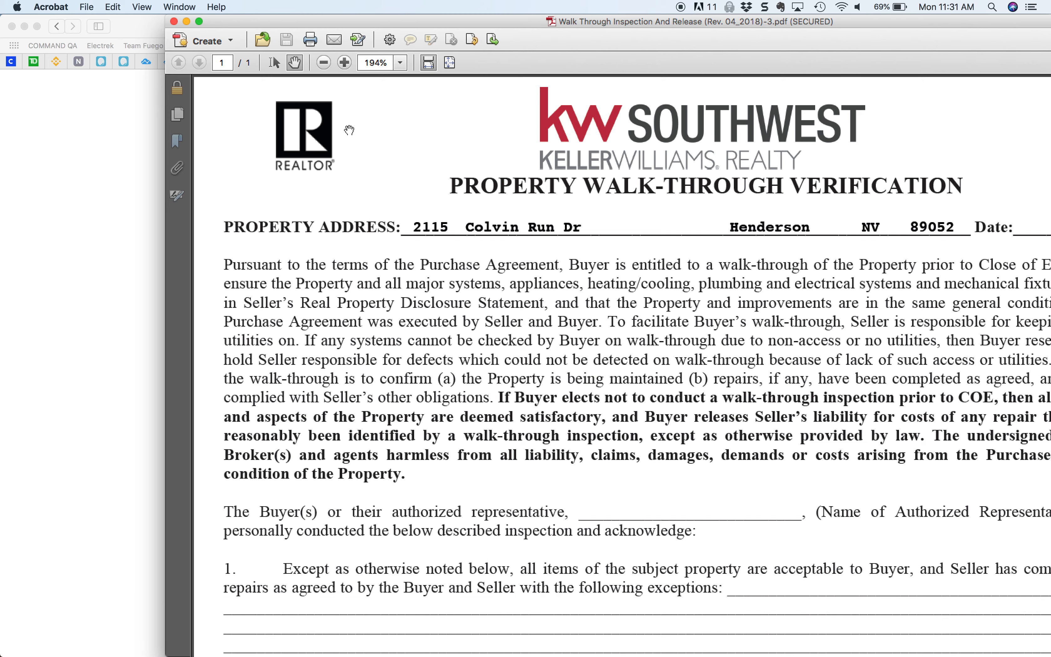
{"action": "left_click_drag", "start_coordinate": [309, 20], "coordinate": [142, 18]}
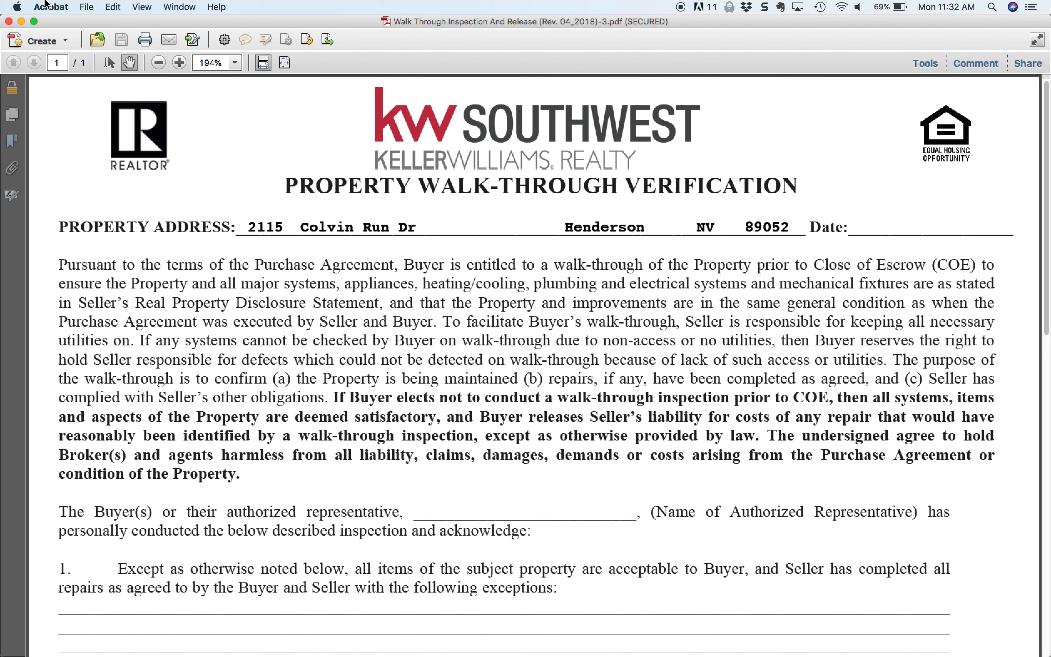
{"action": "left_click", "coordinate": [86, 6]}
{"action": "left_click", "coordinate": [100, 224]}
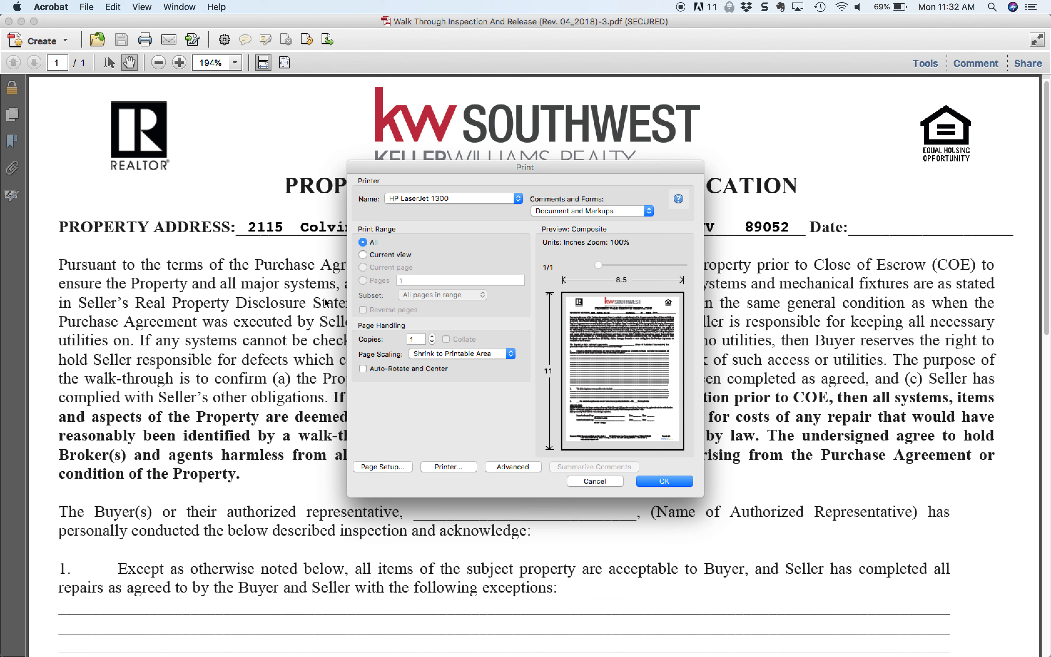
{"action": "left_click", "coordinate": [451, 464]}
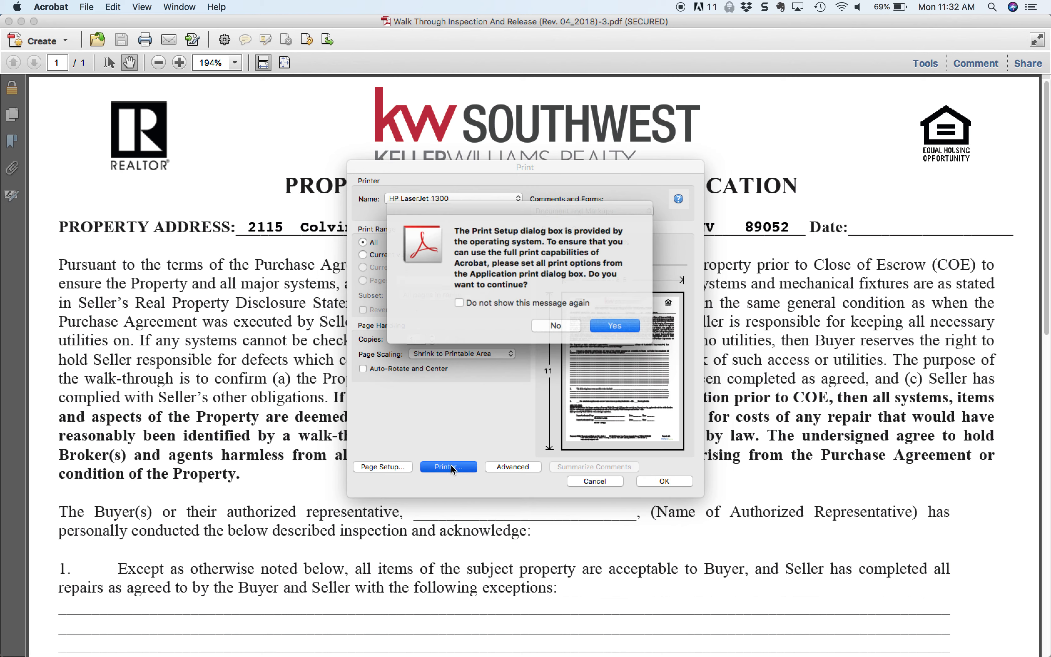
{"action": "left_click", "coordinate": [623, 325]}
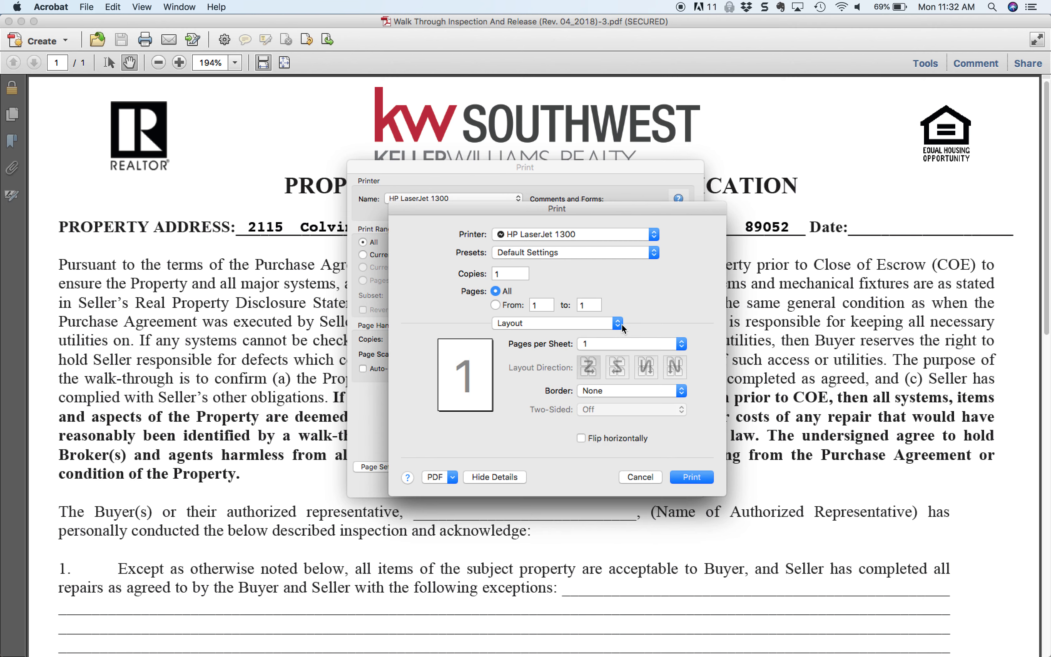
Step: Select Bullpen 192.168.10.32 as the printer in the system print settings
{"action": "left_click", "coordinate": [573, 324]}
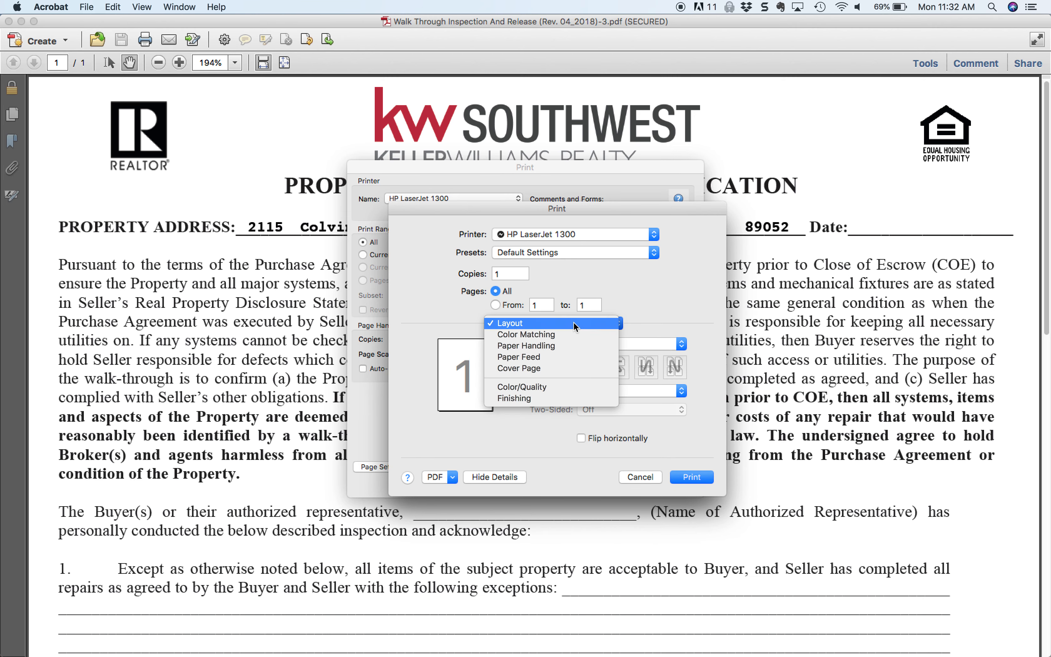
{"action": "left_click", "coordinate": [644, 234]}
{"action": "left_click", "coordinate": [649, 232]}
{"action": "left_click", "coordinate": [636, 205]}
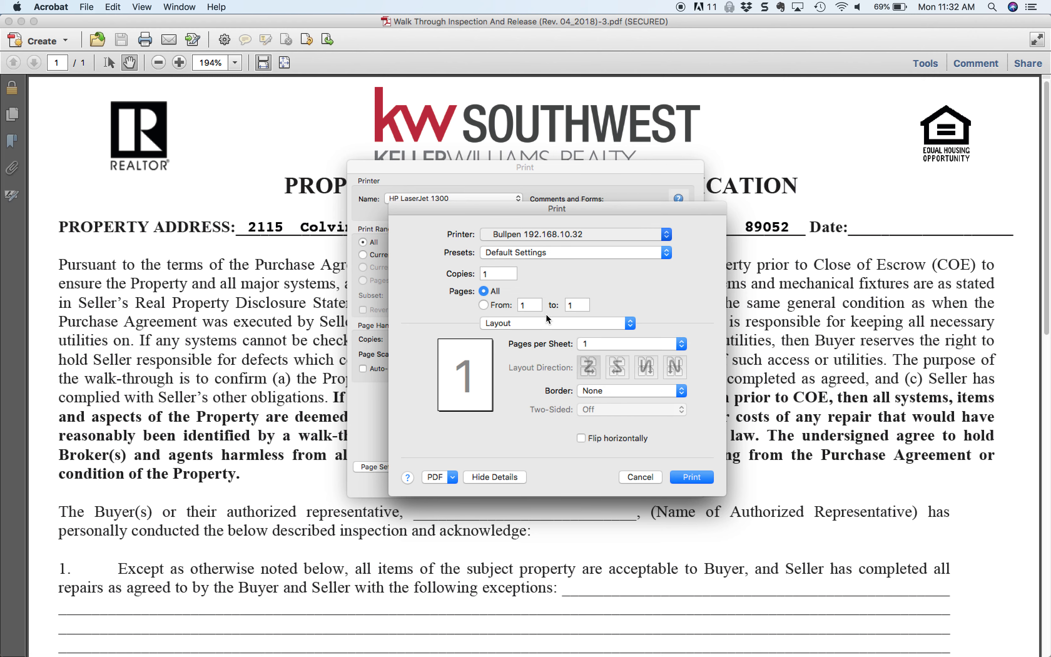
Step: Enable Account Track under Output Method, enter the account password, and turn on Save Settings and Do not show this window when setting
{"action": "left_click", "coordinate": [549, 323]}
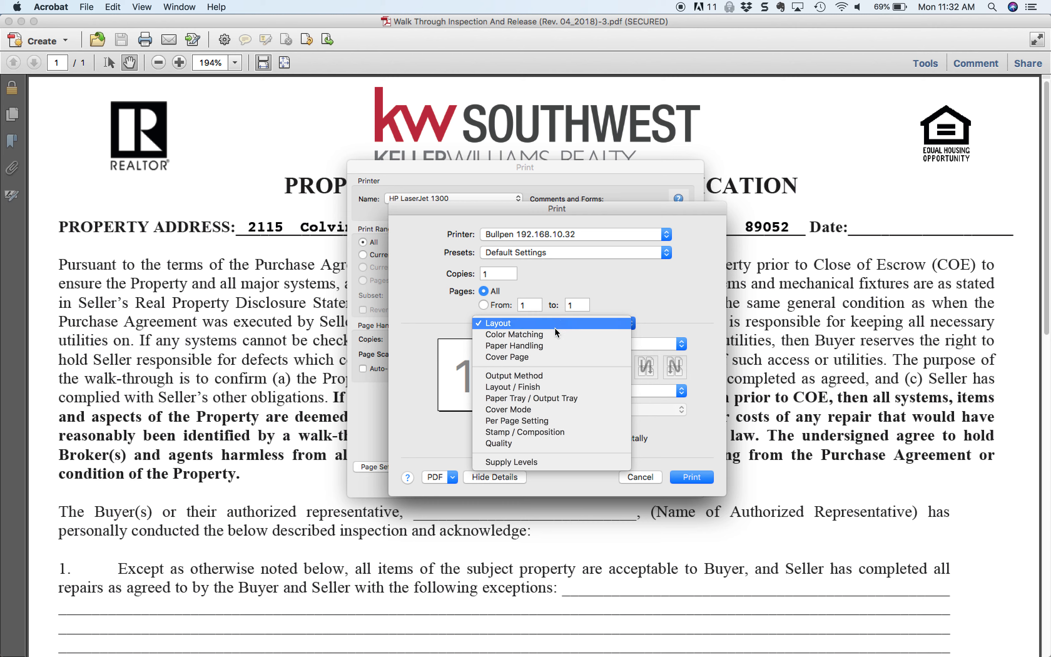
{"action": "left_click", "coordinate": [528, 376]}
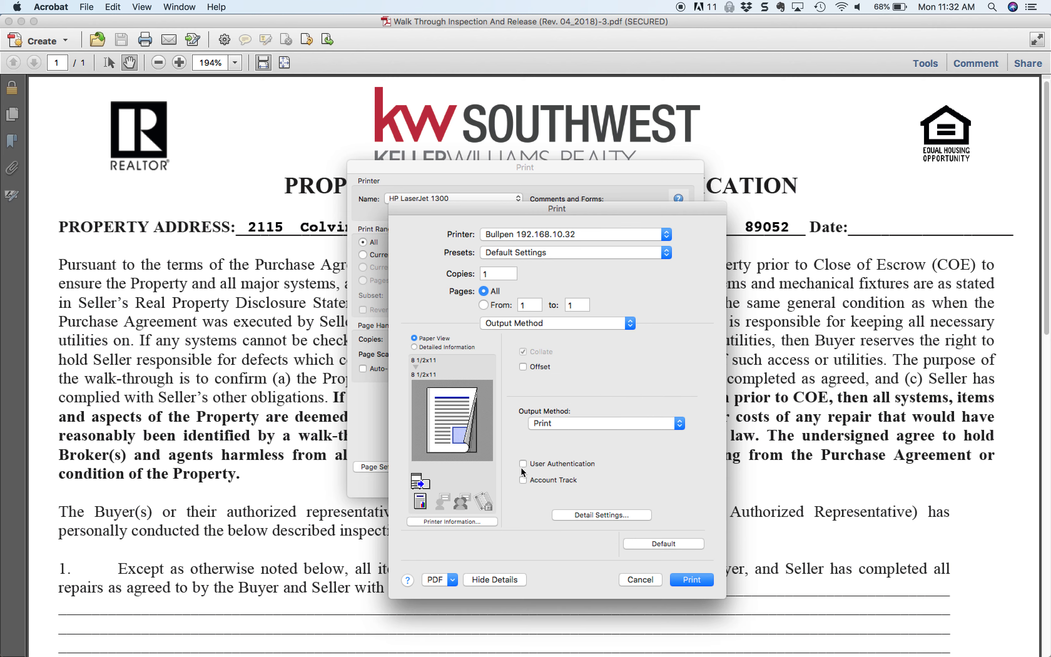
{"action": "left_click", "coordinate": [523, 480]}
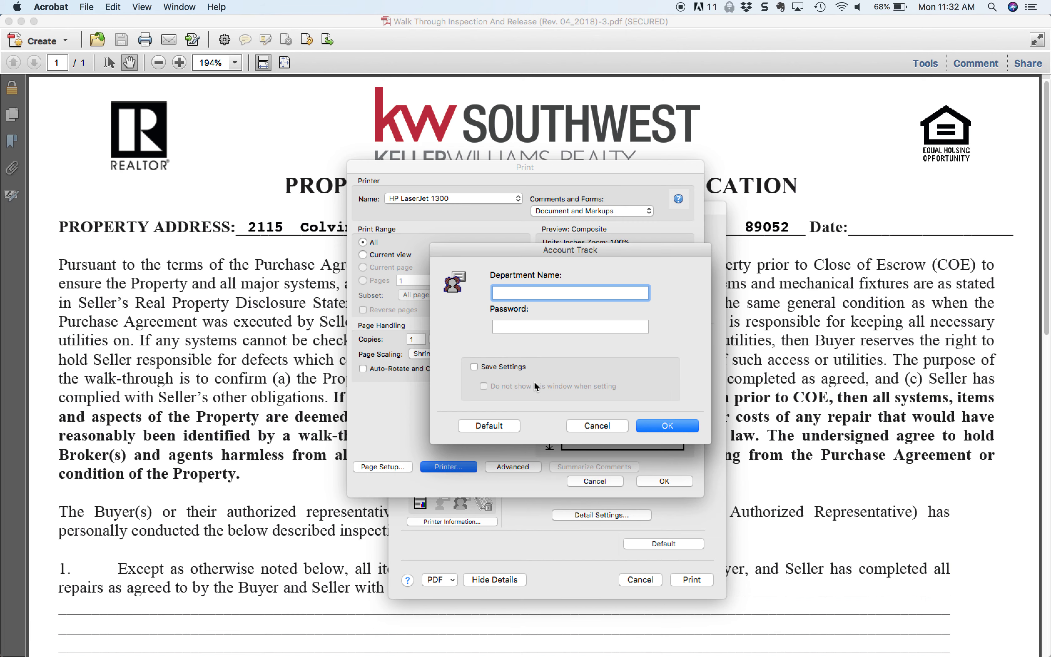
{"action": "left_click", "coordinate": [565, 327]}
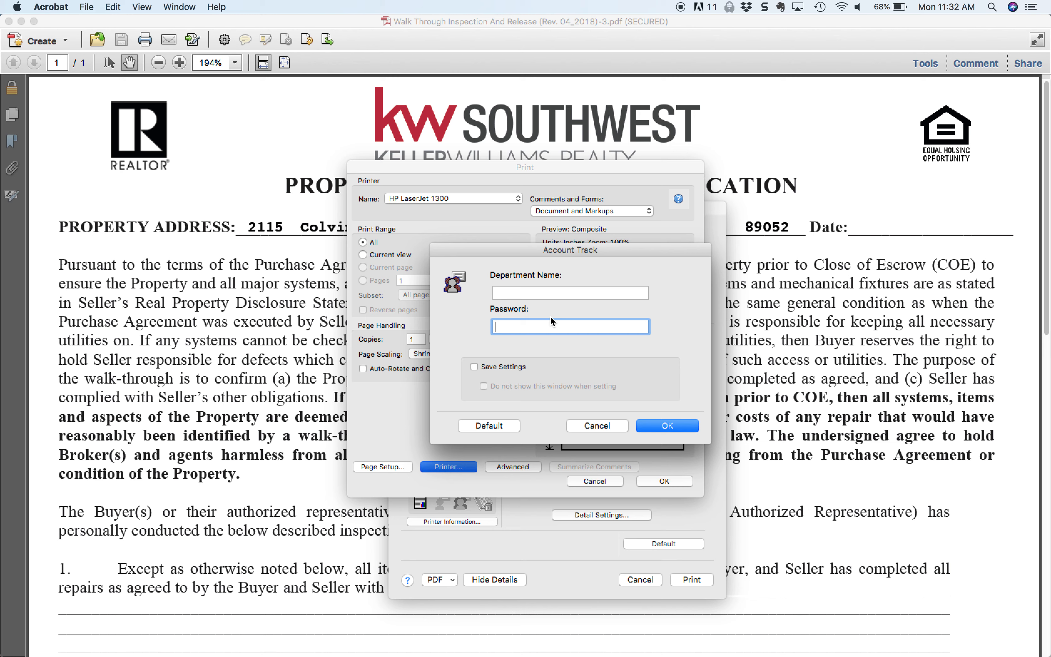
{"action": "type", "text": "123"}
{"action": "type", "text": "•••••"}
{"action": "left_click", "coordinate": [475, 367]}
{"action": "left_click", "coordinate": [483, 385]}
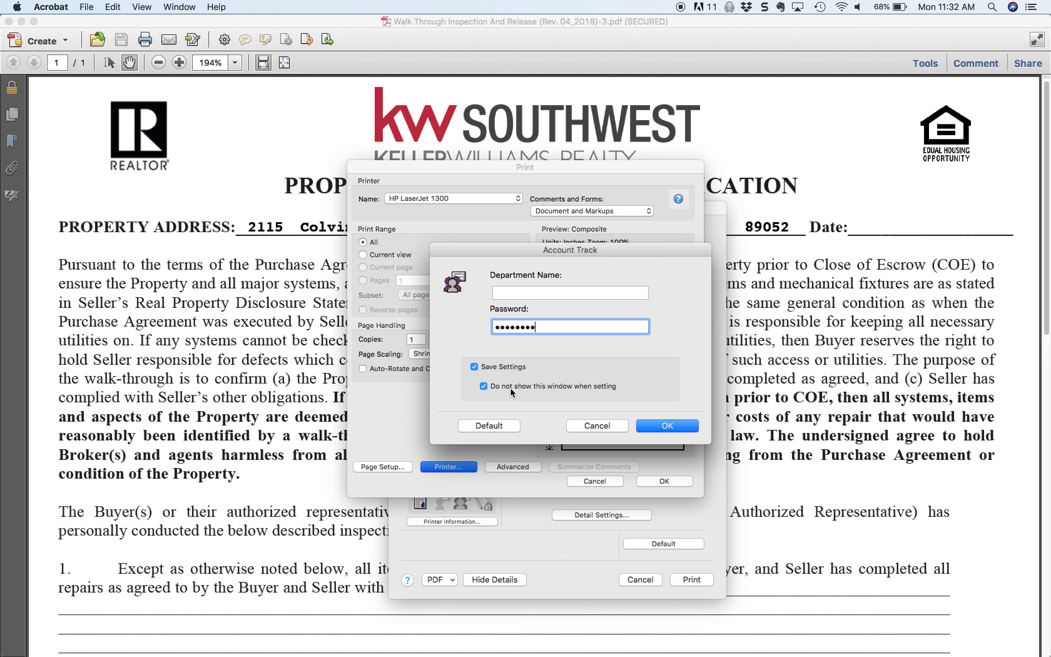
{"action": "left_click", "coordinate": [667, 426]}
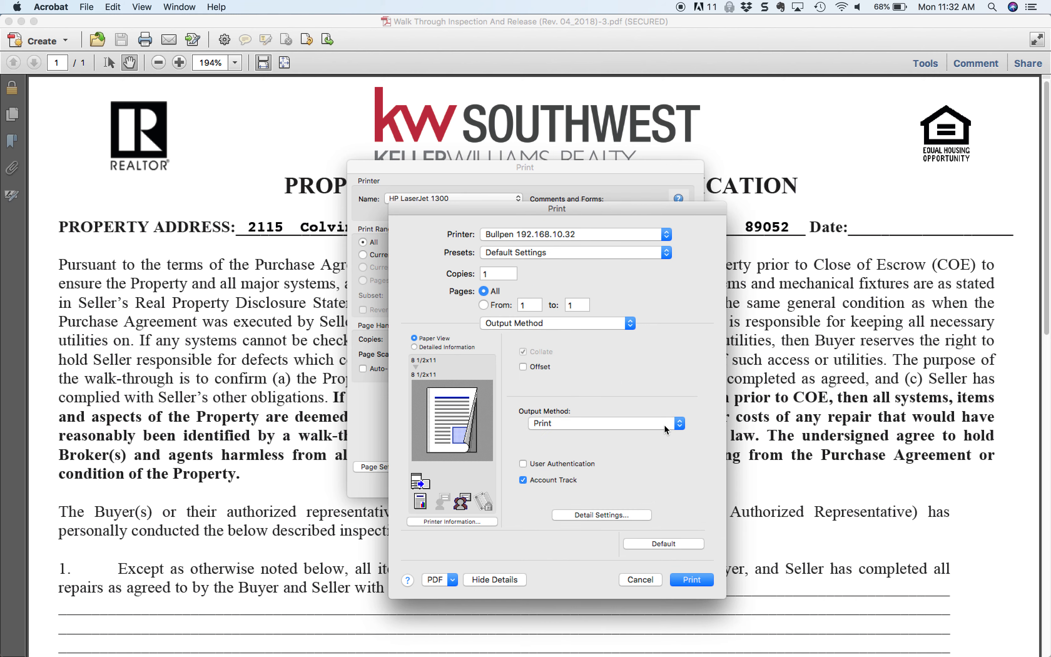
Step: Set the print type to 1-Sided in the Layout / Finish options
{"action": "left_click", "coordinate": [545, 321]}
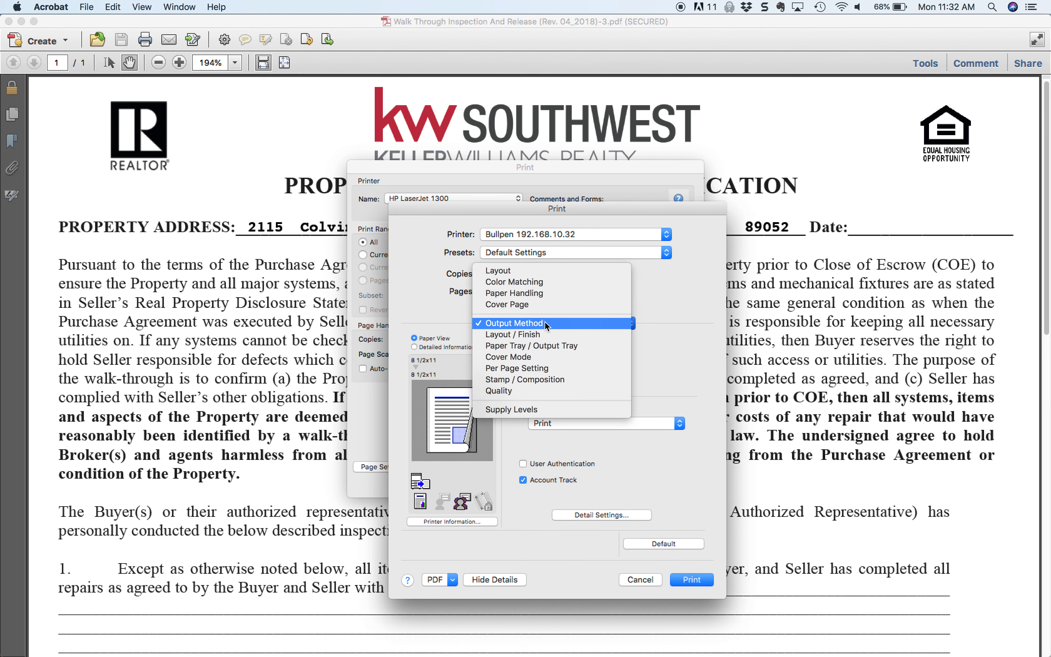
{"action": "left_click", "coordinate": [539, 327]}
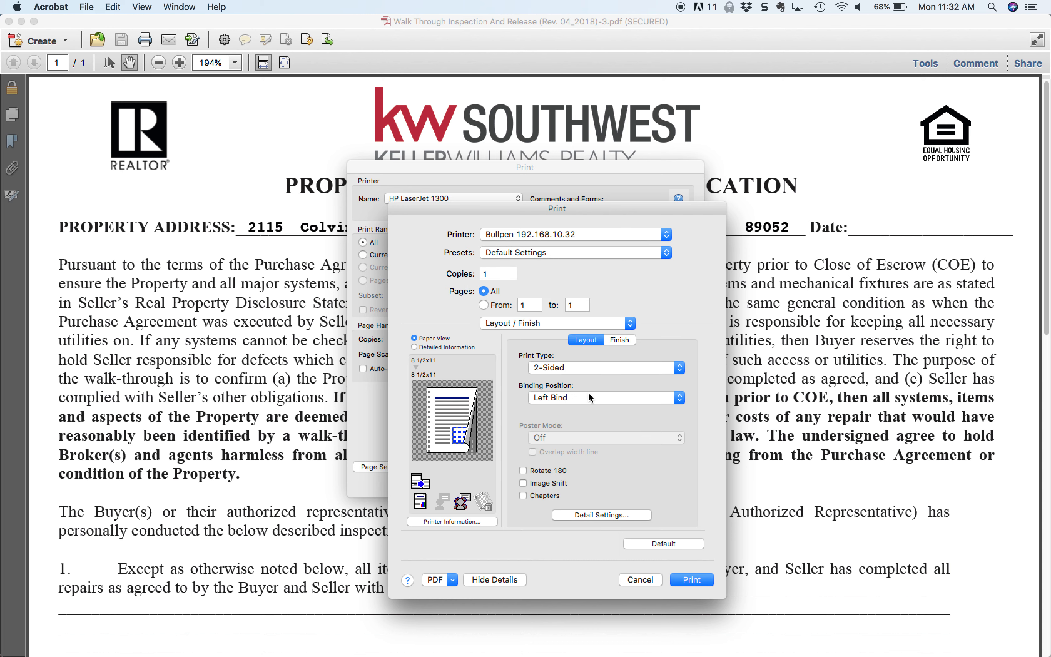
{"action": "left_click", "coordinate": [599, 370]}
{"action": "left_click", "coordinate": [599, 357]}
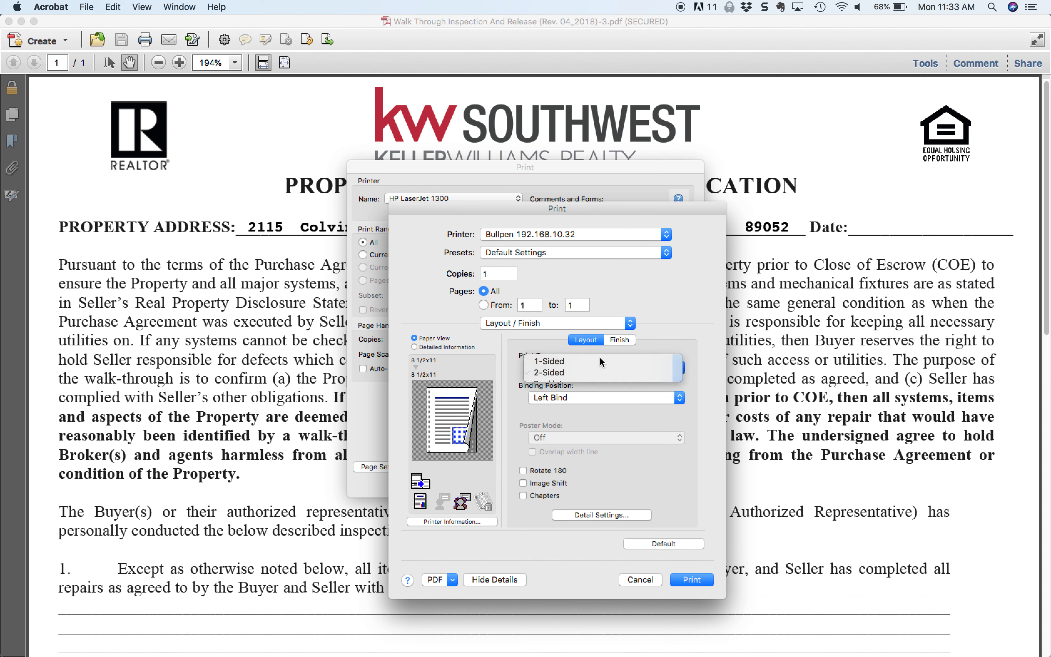
Step: Set the color selection to Gray Scale in the Quality options
{"action": "left_click", "coordinate": [530, 322]}
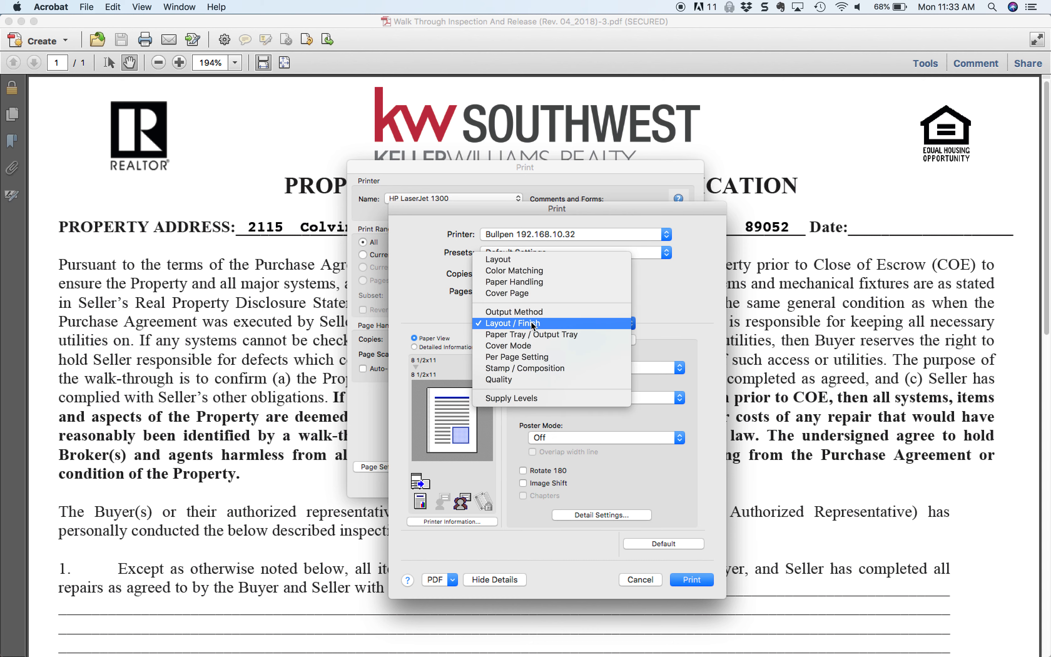
{"action": "left_click", "coordinate": [534, 347]}
{"action": "left_click", "coordinate": [586, 369]}
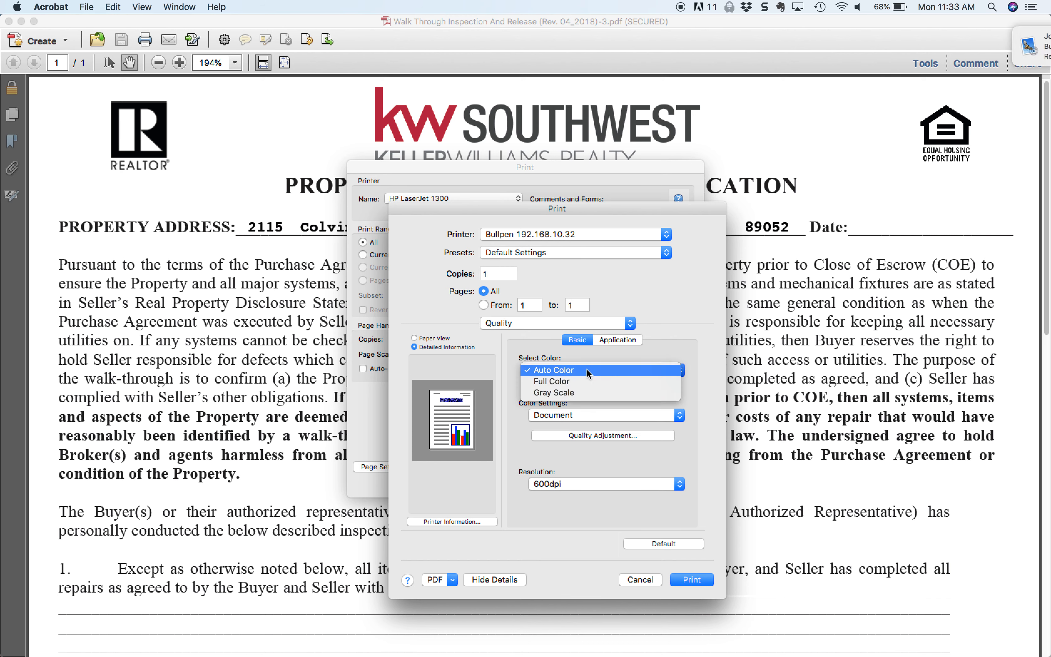
{"action": "left_click", "coordinate": [584, 392]}
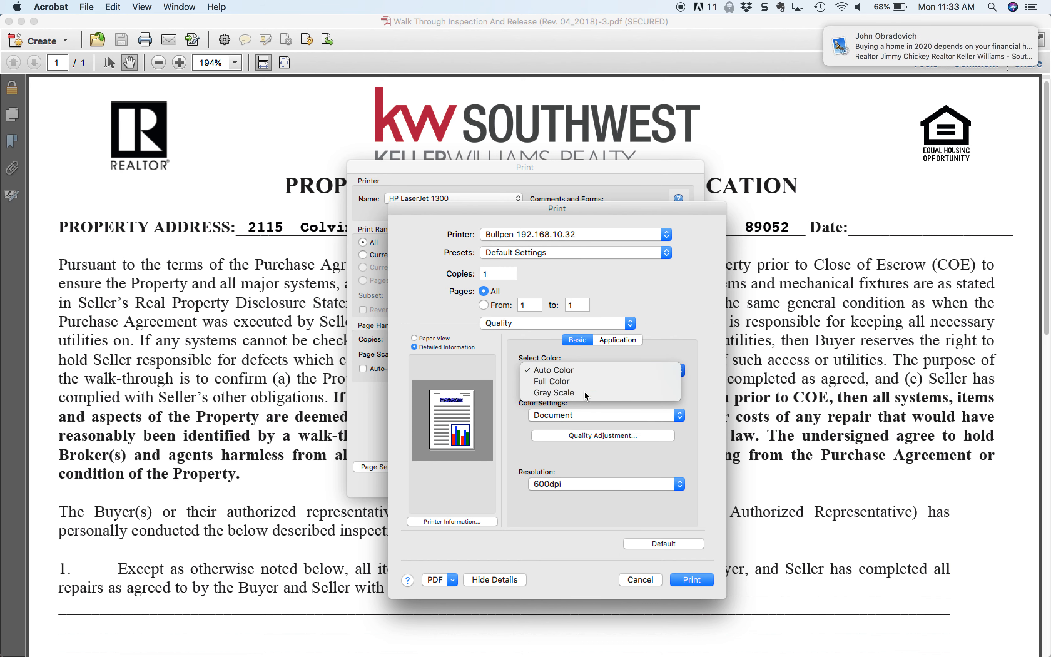
Step: Save the current settings as the preset "Grey Scale Single Sided" for only this printer and print the document
{"action": "left_click", "coordinate": [586, 252]}
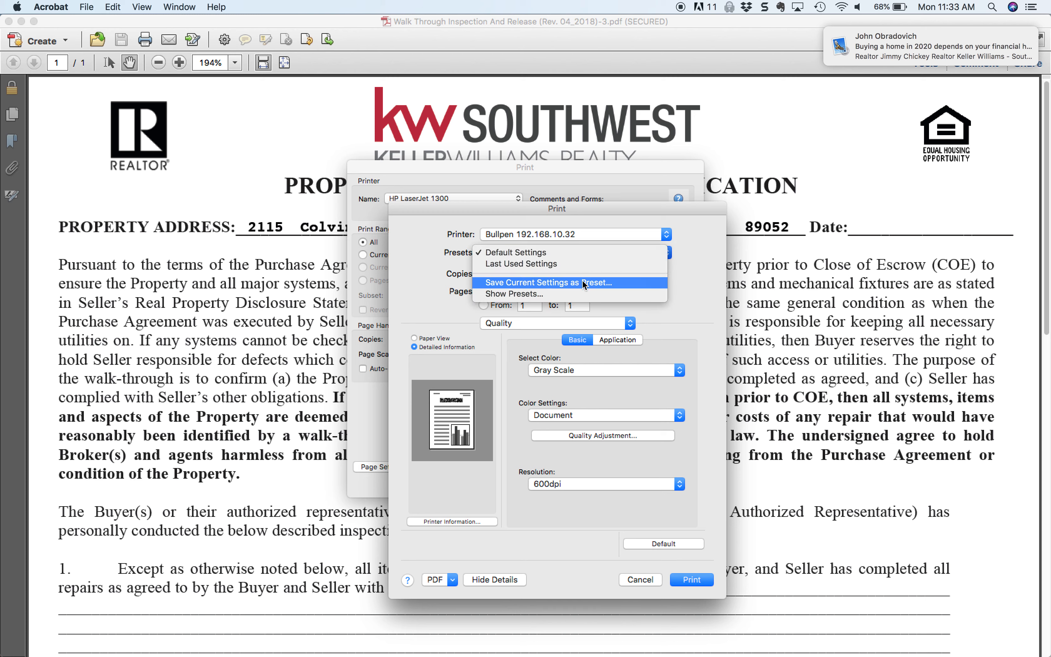
{"action": "left_click", "coordinate": [574, 283]}
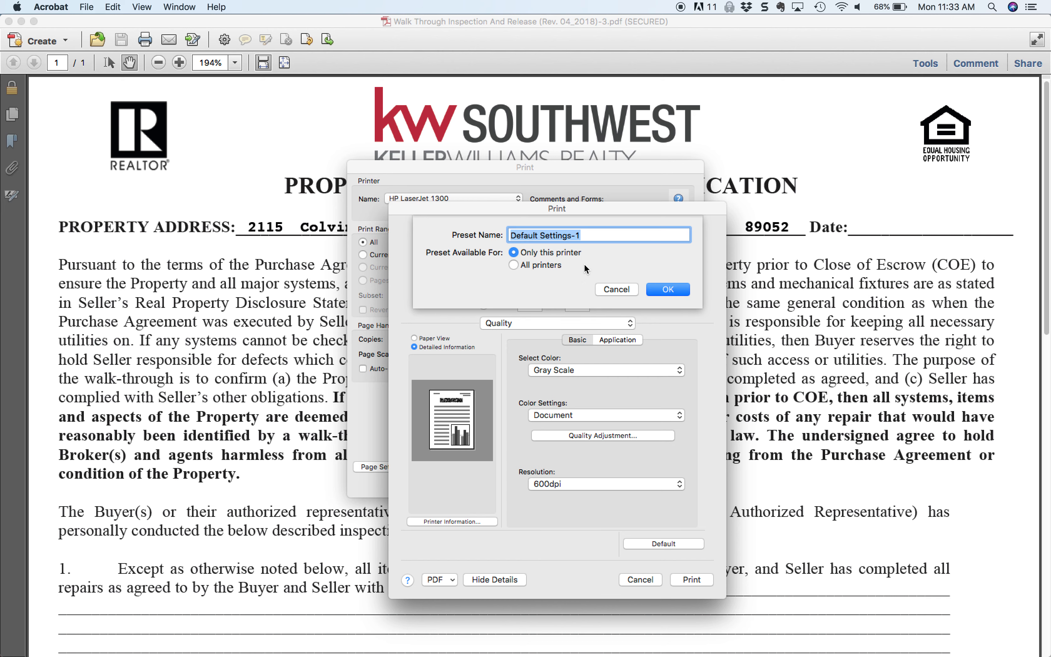
{"action": "type", "text": "Grey Sca"}
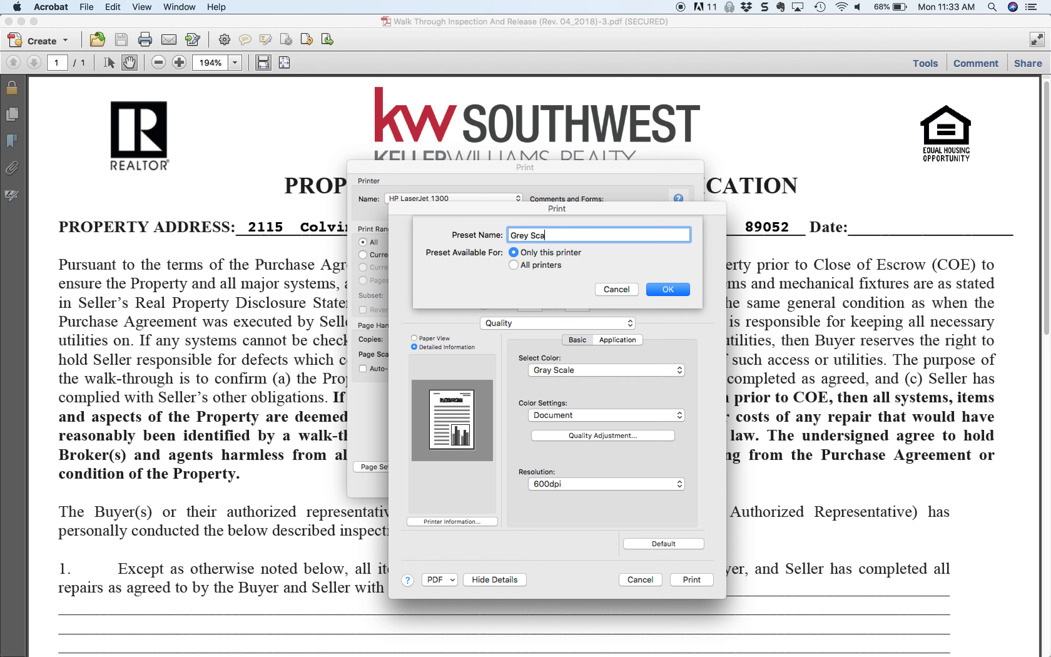
{"action": "type", "text": "le Single Sided"}
{"action": "left_click", "coordinate": [668, 290]}
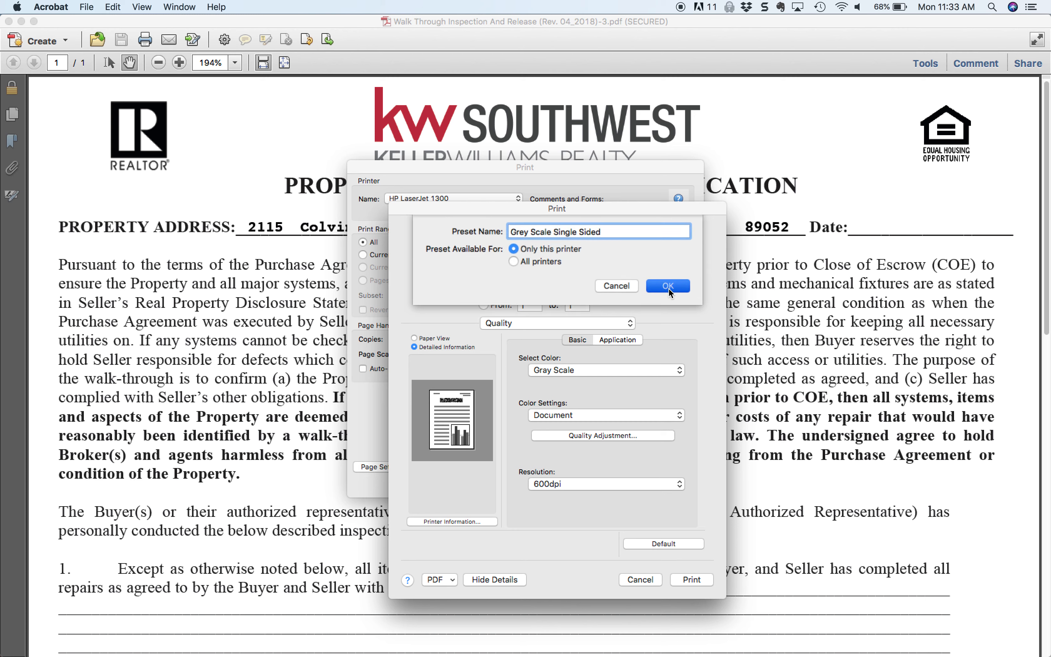
{"action": "left_click", "coordinate": [684, 580]}
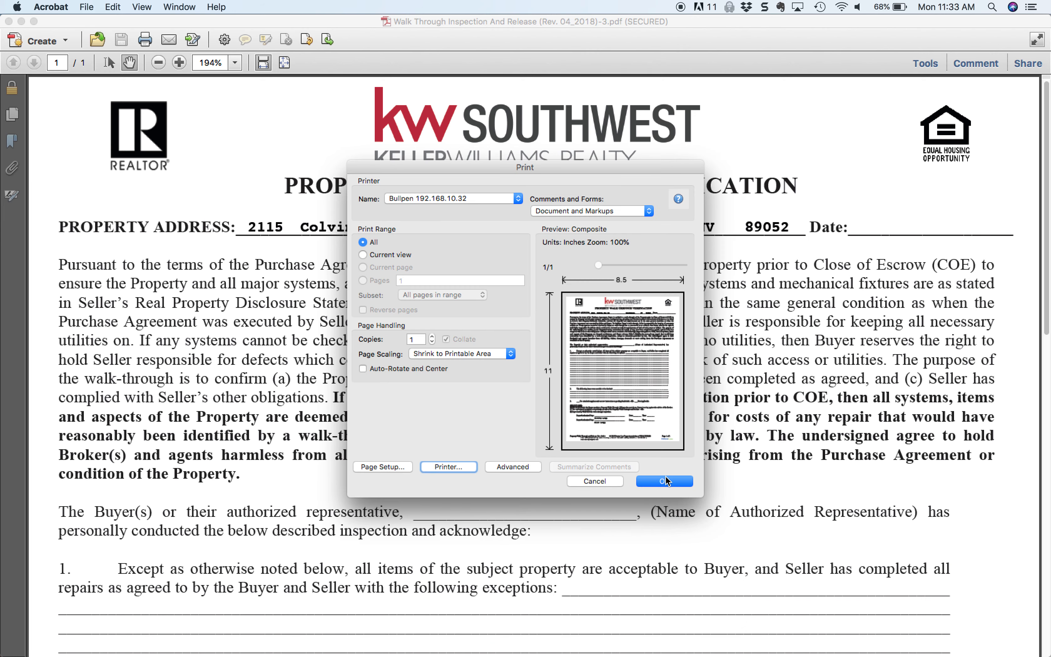
{"action": "left_click", "coordinate": [665, 481]}
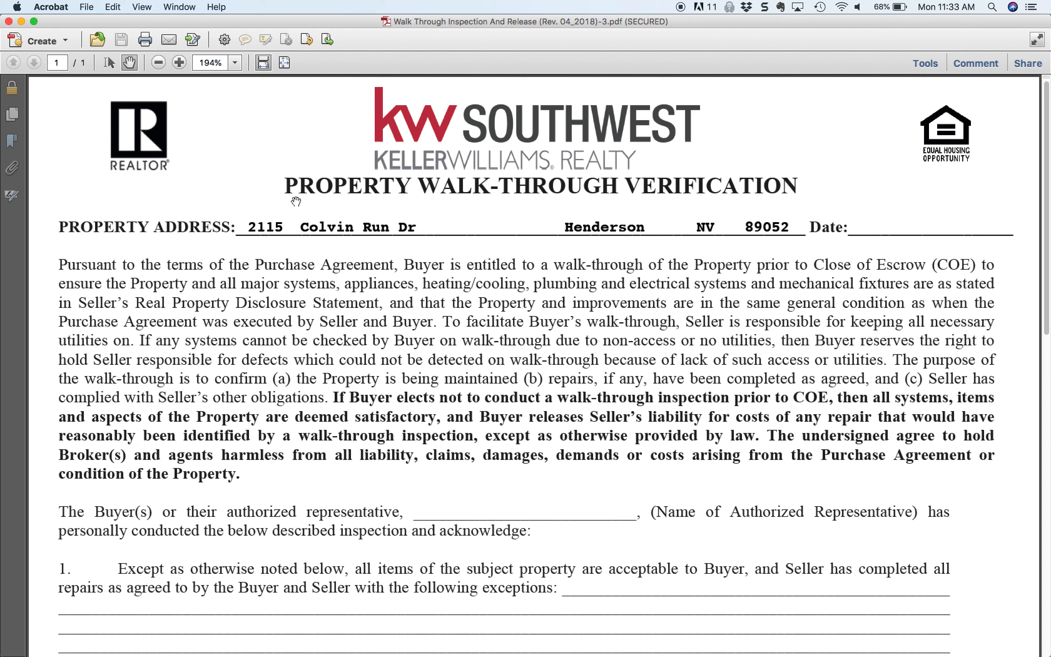
Step: Reopen the system printer settings for the PDF from Acrobat's print dialog
{"action": "left_click", "coordinate": [85, 7]}
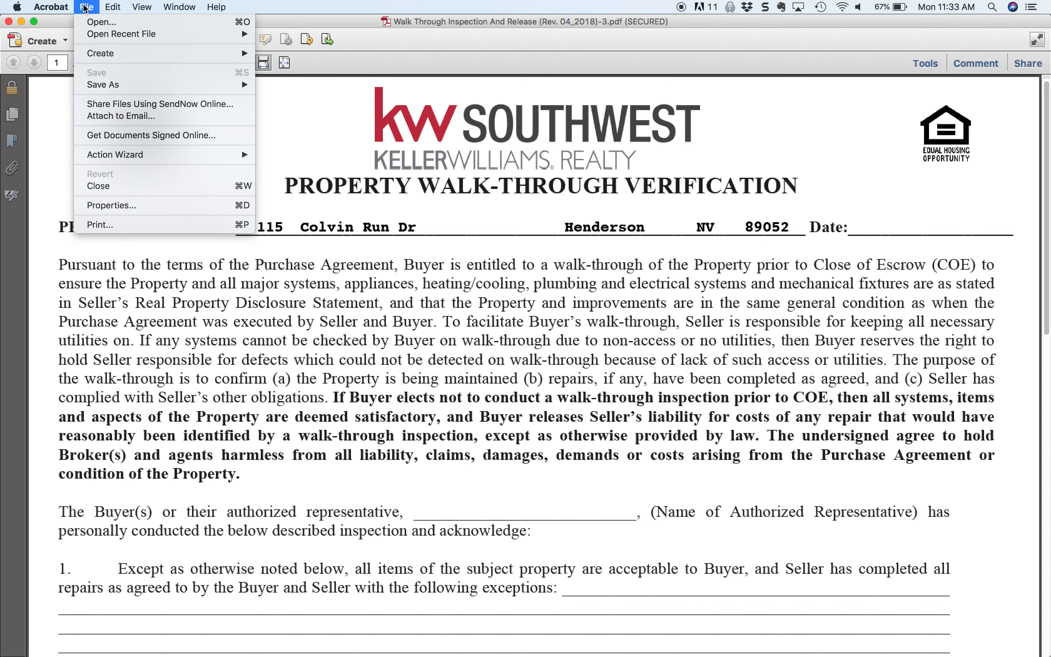
{"action": "left_click", "coordinate": [105, 226]}
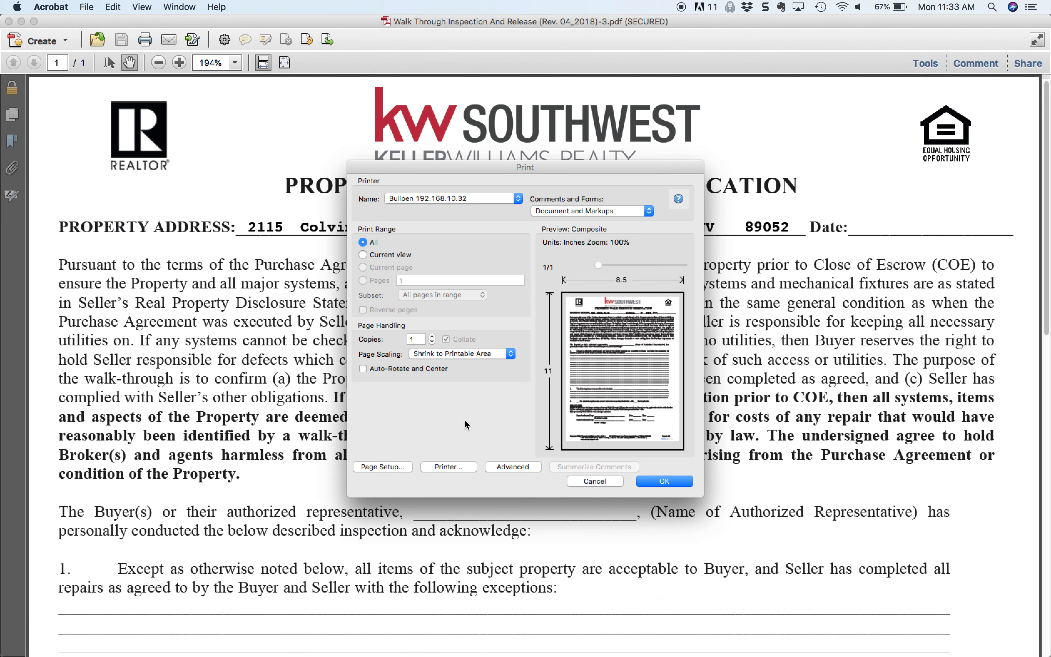
{"action": "left_click", "coordinate": [451, 467]}
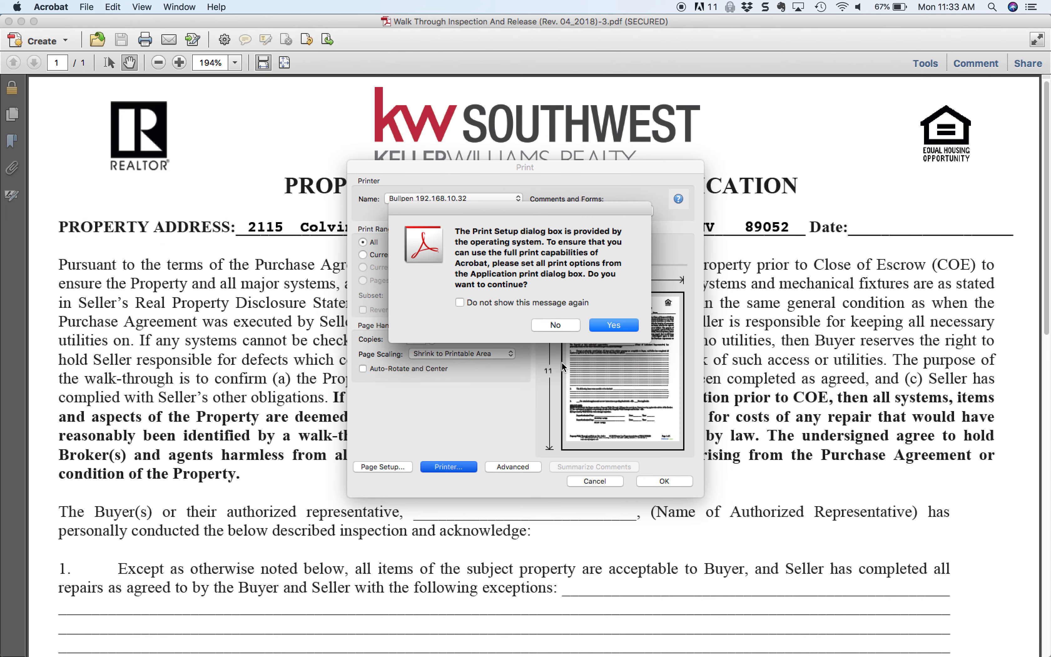
{"action": "left_click", "coordinate": [620, 324]}
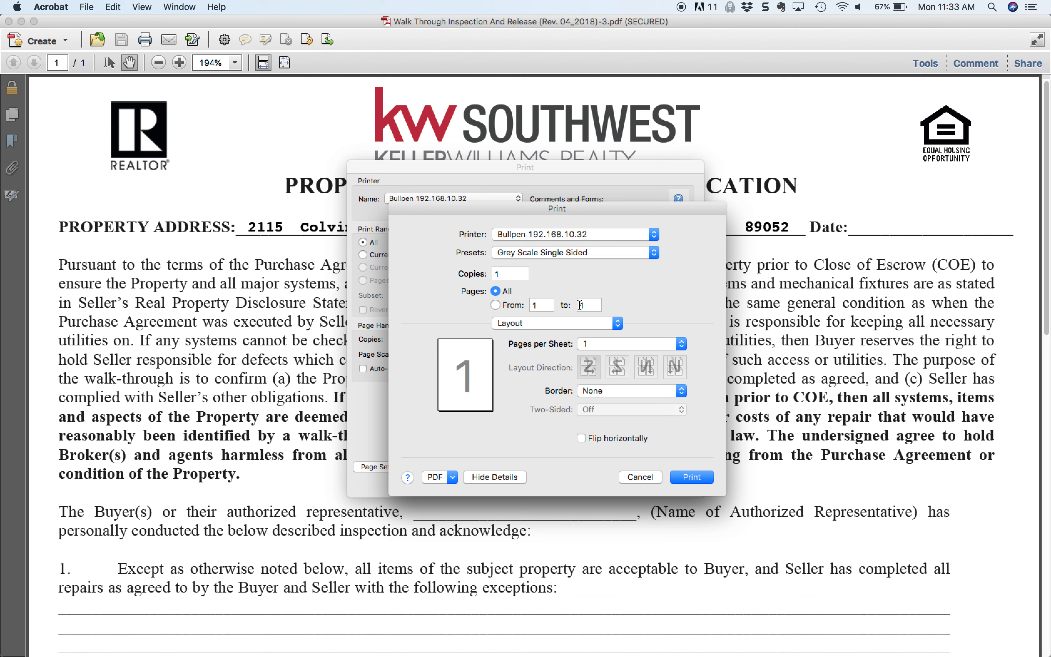
Step: Set the color selection to Auto Color in the Quality options and check the Account Track setting under Output Method
{"action": "left_click", "coordinate": [565, 322]}
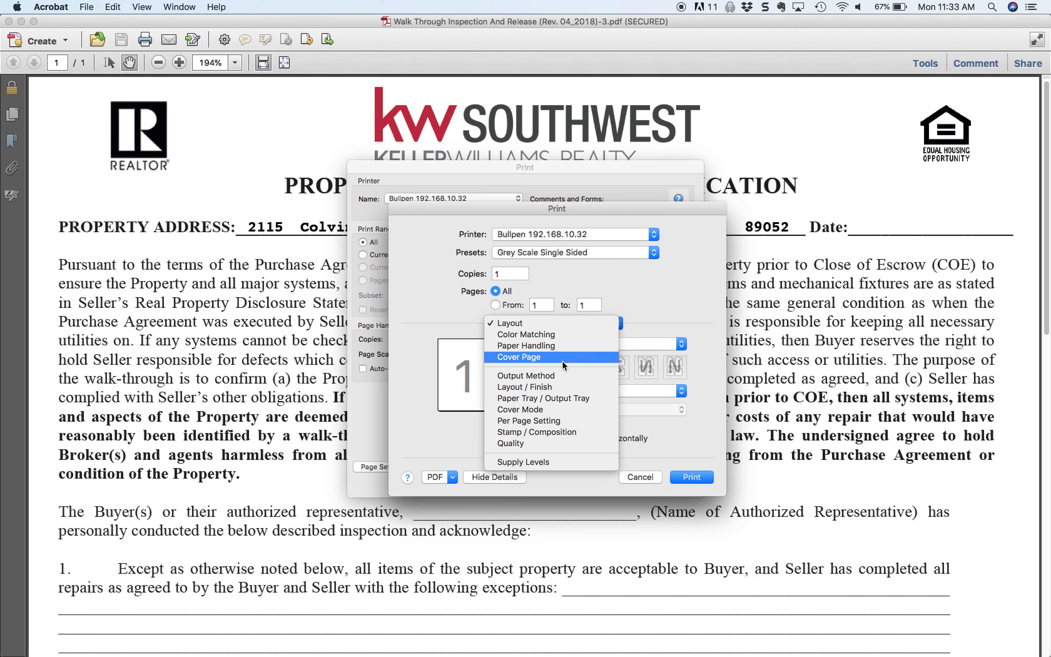
{"action": "left_click", "coordinate": [549, 444]}
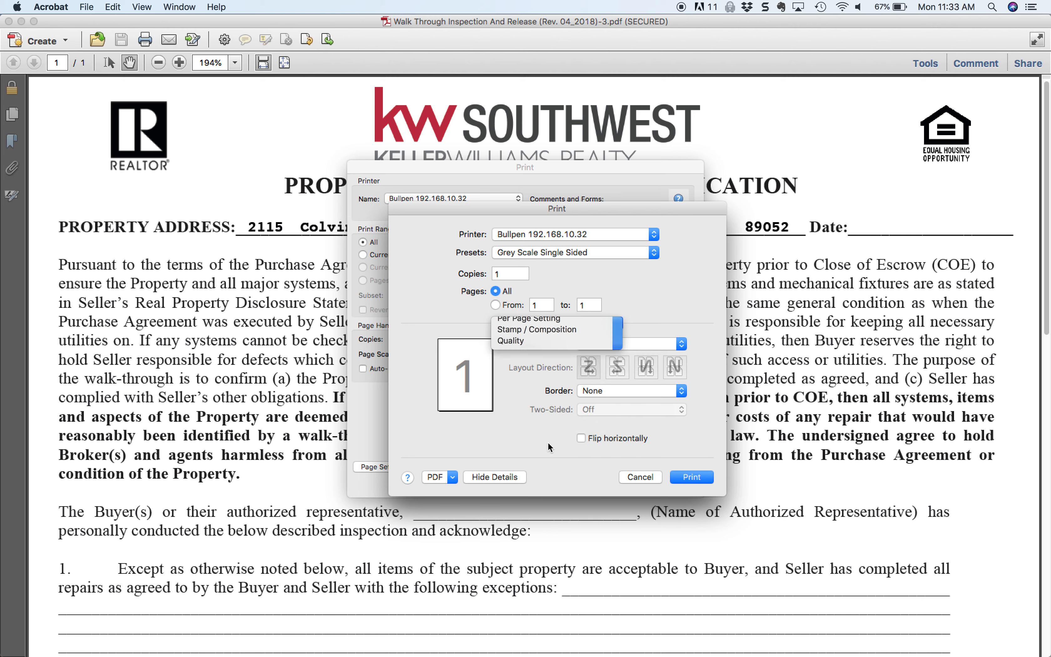
{"action": "left_click", "coordinate": [586, 370]}
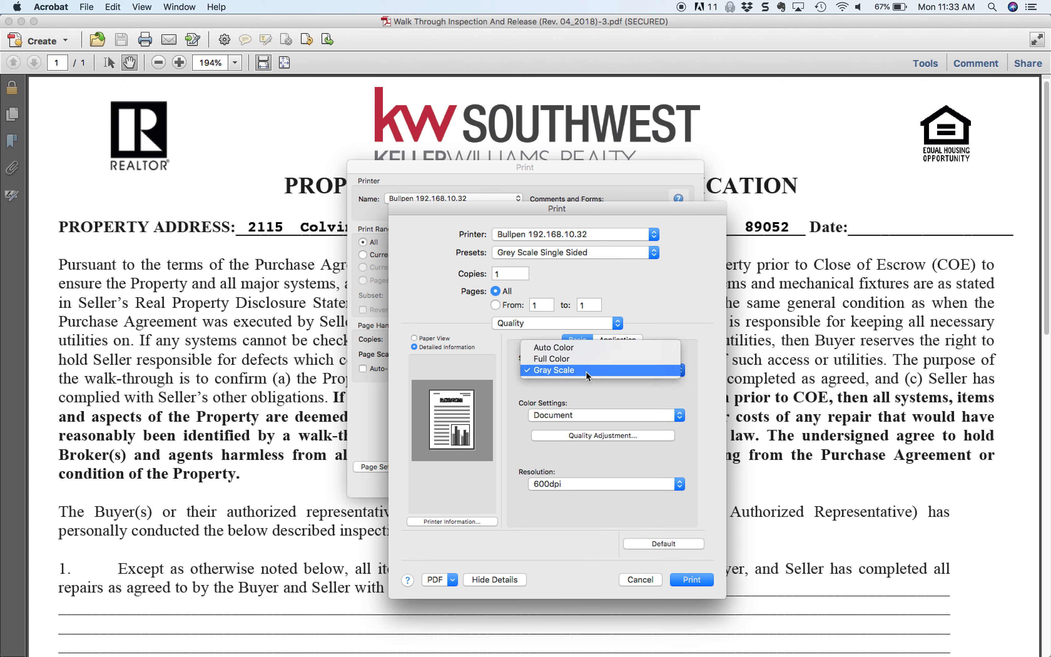
{"action": "left_click", "coordinate": [589, 351]}
{"action": "left_click", "coordinate": [557, 325]}
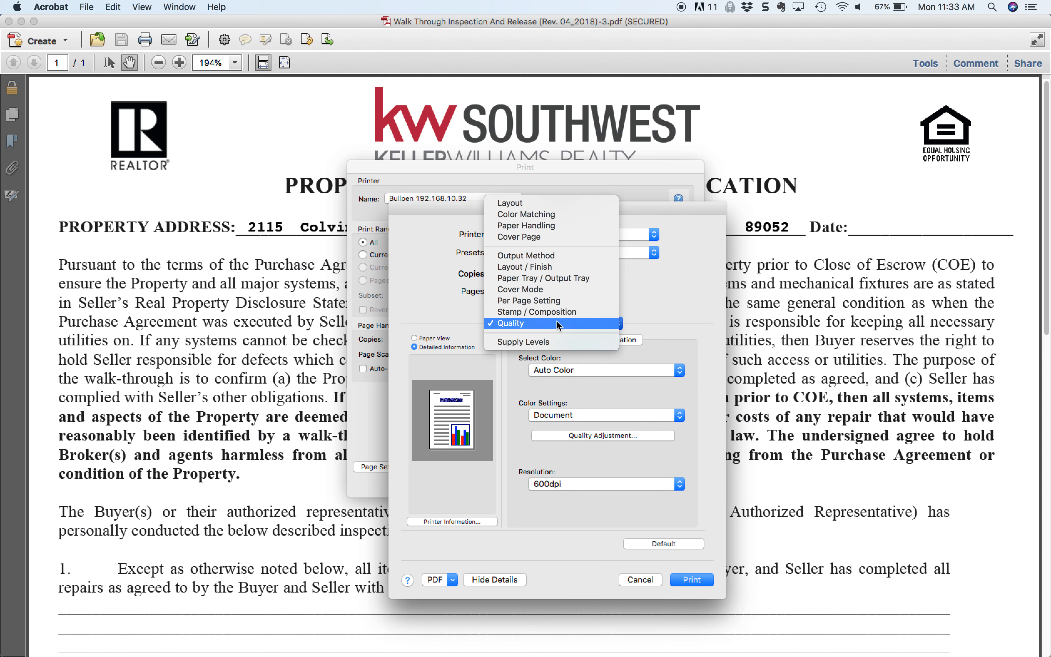
{"action": "left_click", "coordinate": [556, 255]}
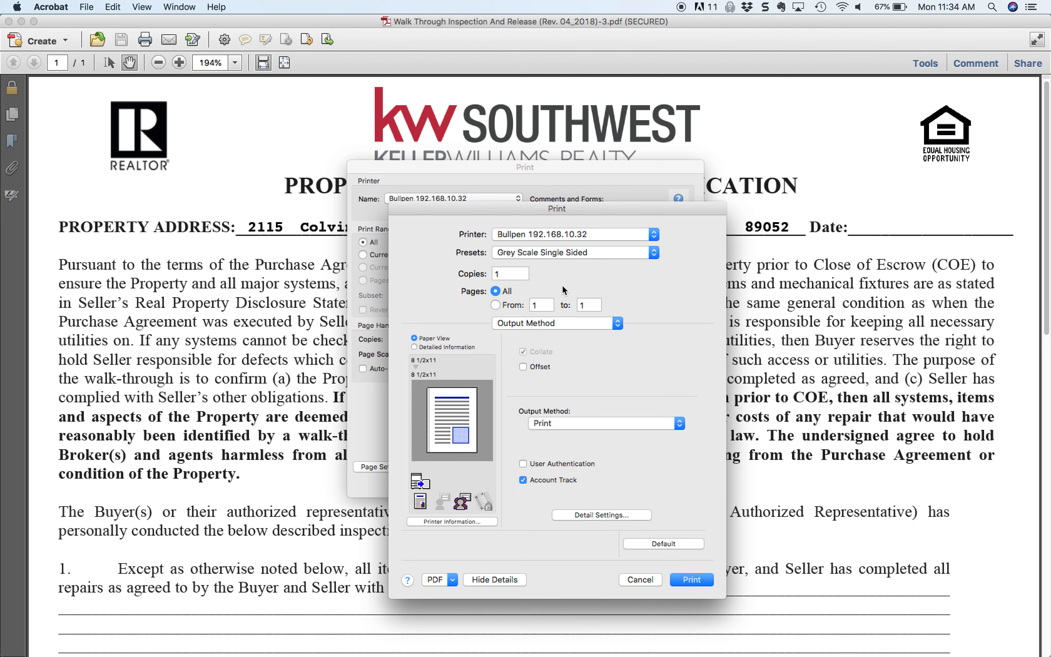
Step: Save the current settings as a new preset named "Color Single Sided" for only this printer
{"action": "left_click", "coordinate": [598, 252]}
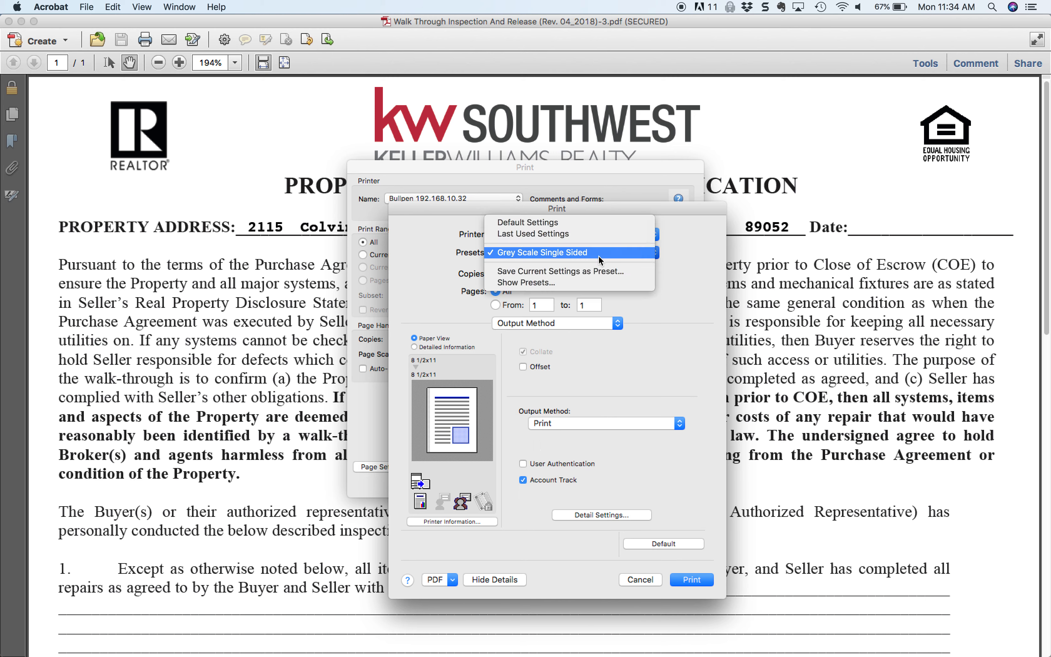
{"action": "left_click", "coordinate": [592, 271]}
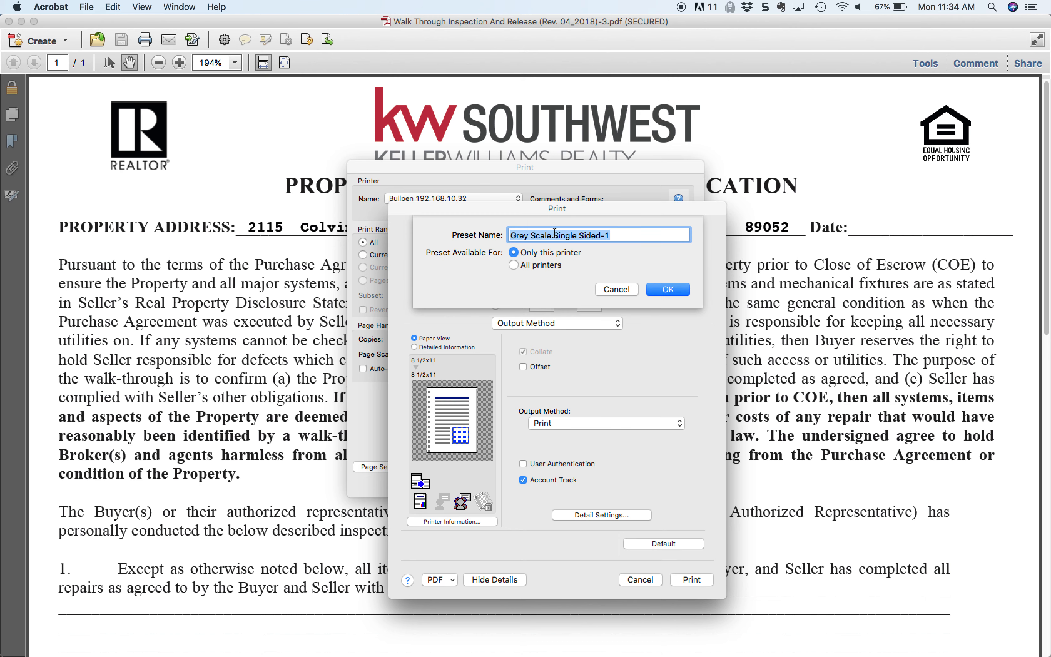
{"action": "left_click_drag", "start_coordinate": [552, 235], "coordinate": [489, 235]}
{"action": "type", "text": "COLO"}
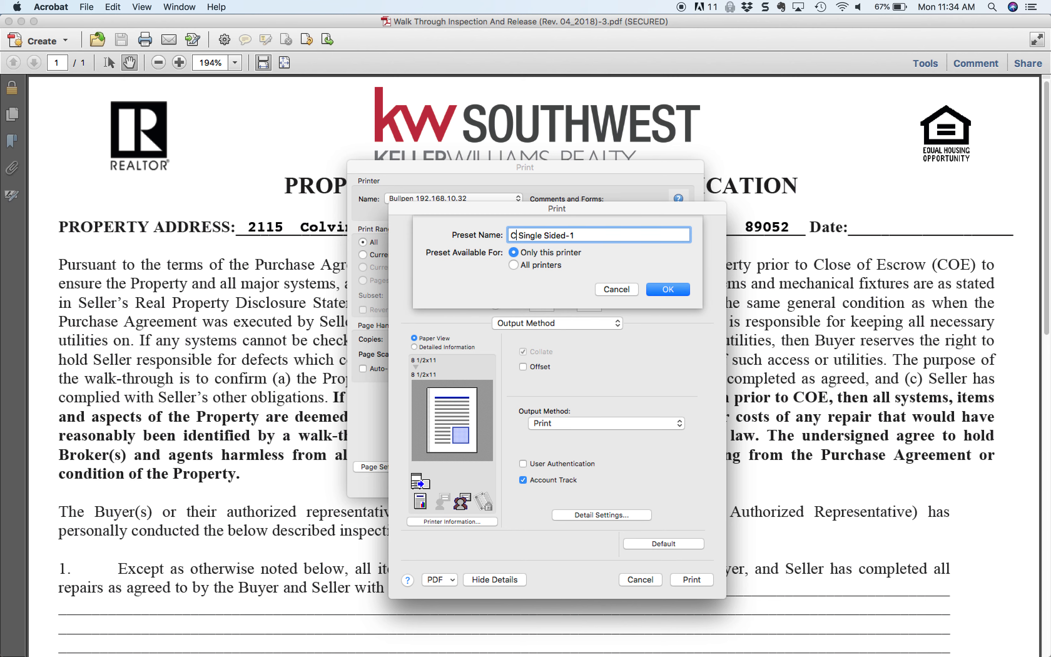
{"action": "key", "text": "BackSpace"}
{"action": "key", "text": "BackSpace"}
{"action": "key", "text": "BackSpace"}
{"action": "type", "text": "olor"}
{"action": "left_click", "coordinate": [606, 233]}
{"action": "key", "text": "BackSpace"}
{"action": "key", "text": "BackSpace"}
{"action": "left_click", "coordinate": [660, 288]}
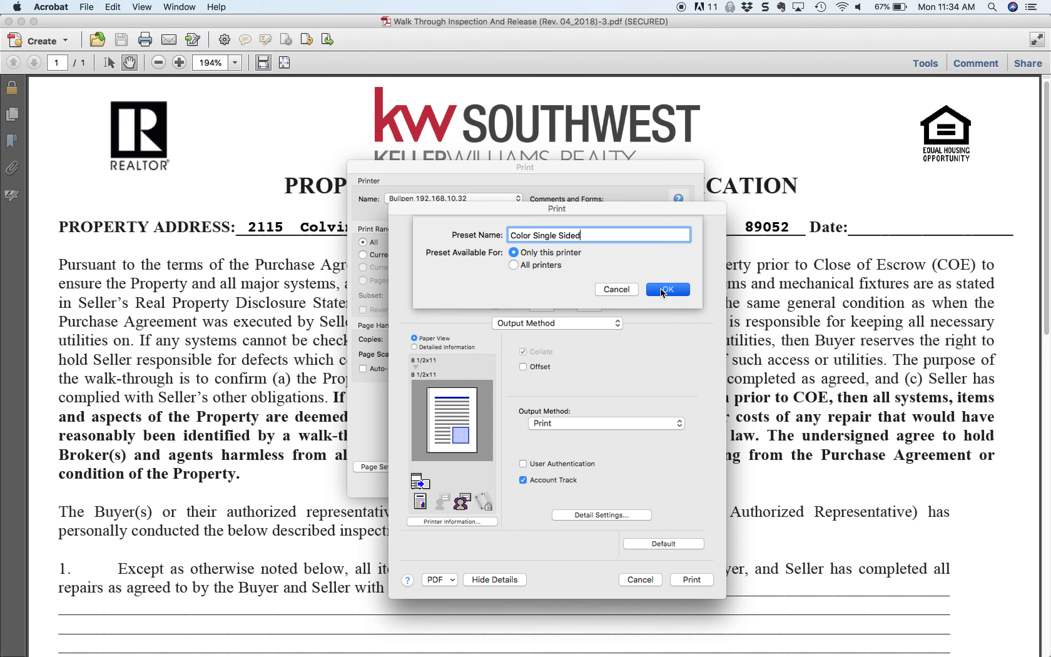